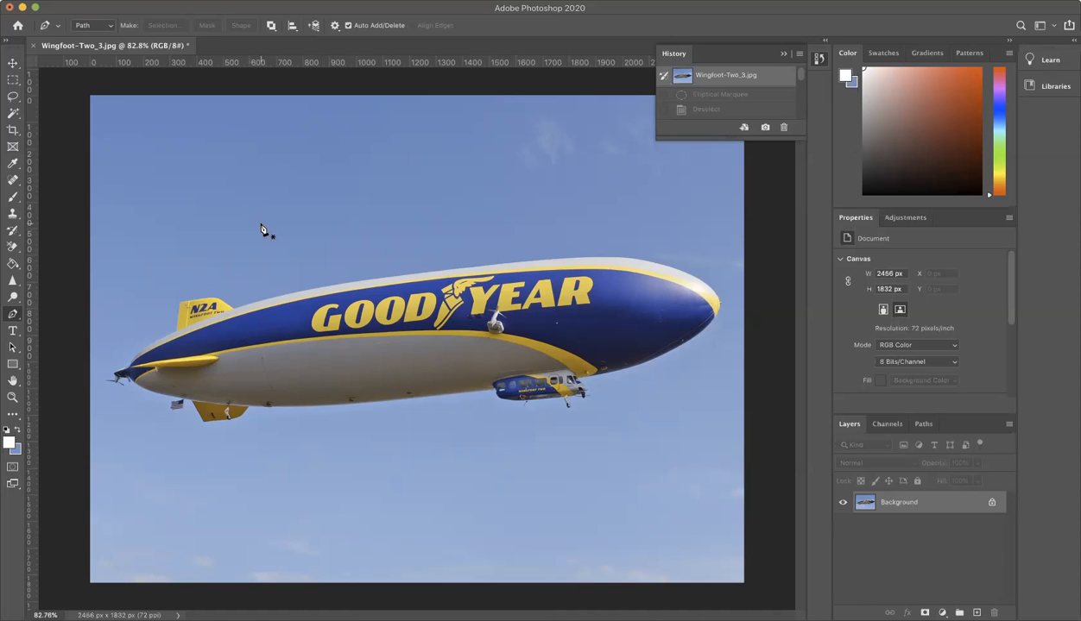
Draw a closed path of straight segments in the sky above the blimp with the Pen tool
click(280, 178)
click(370, 184)
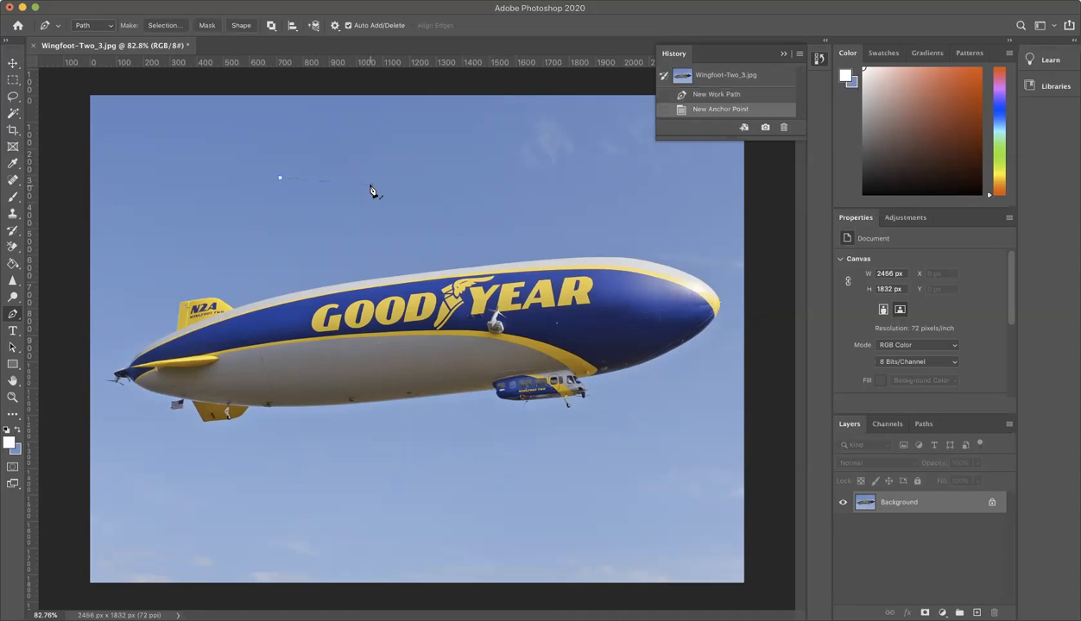
click(514, 224)
click(581, 178)
click(491, 138)
click(354, 135)
click(228, 139)
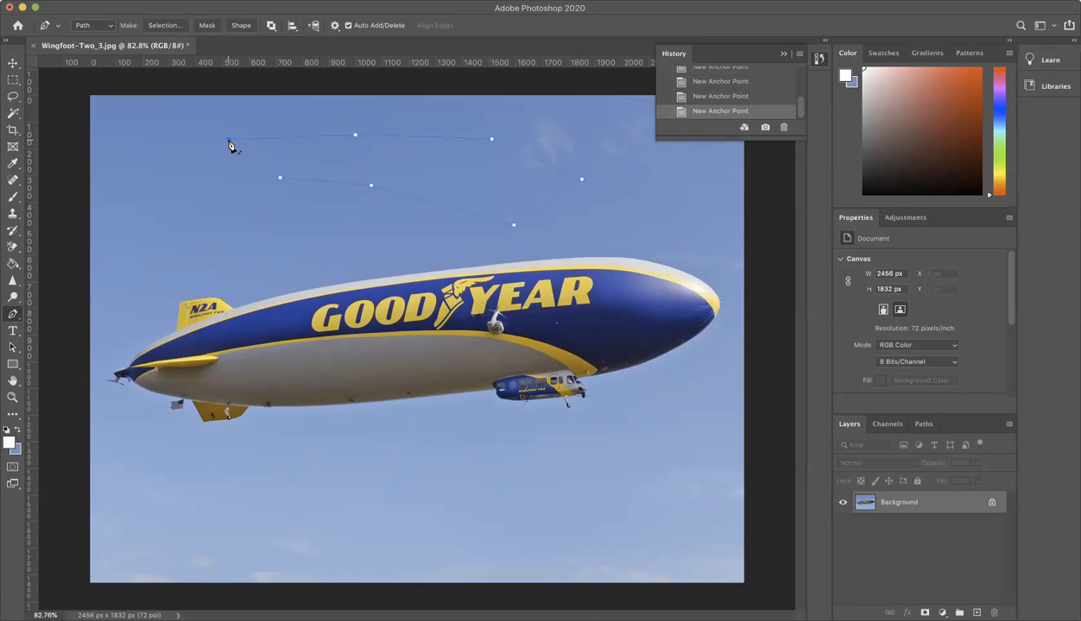
click(280, 229)
click(355, 255)
click(433, 254)
click(392, 230)
click(294, 205)
click(279, 179)
Start a new path component with the Pen tool, placing one anchor point to the left of the closed path
click(13, 80)
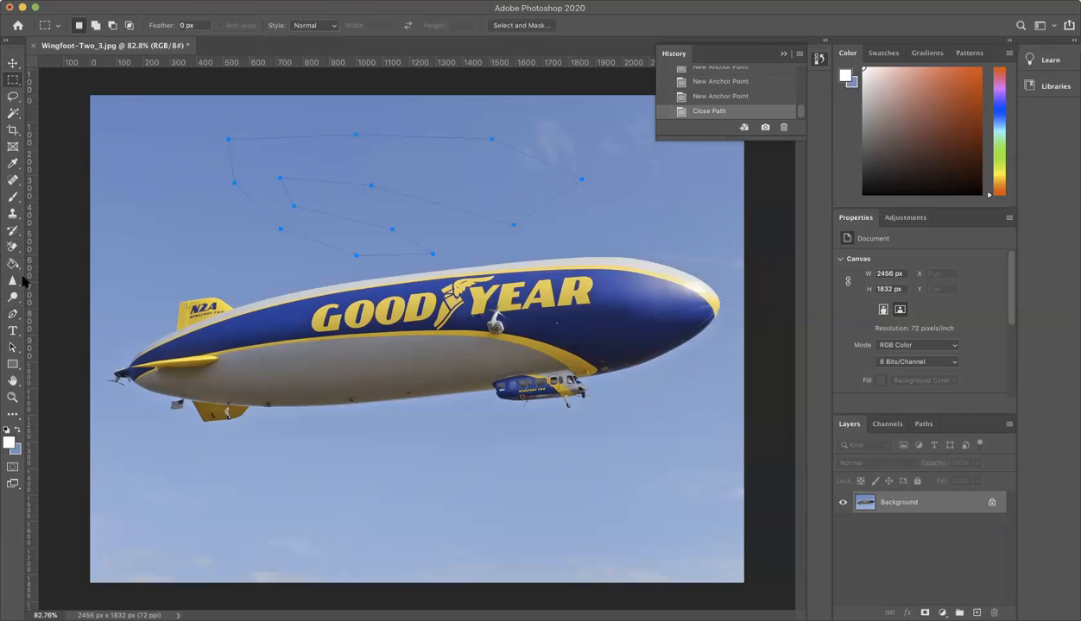
key(p)
click(173, 235)
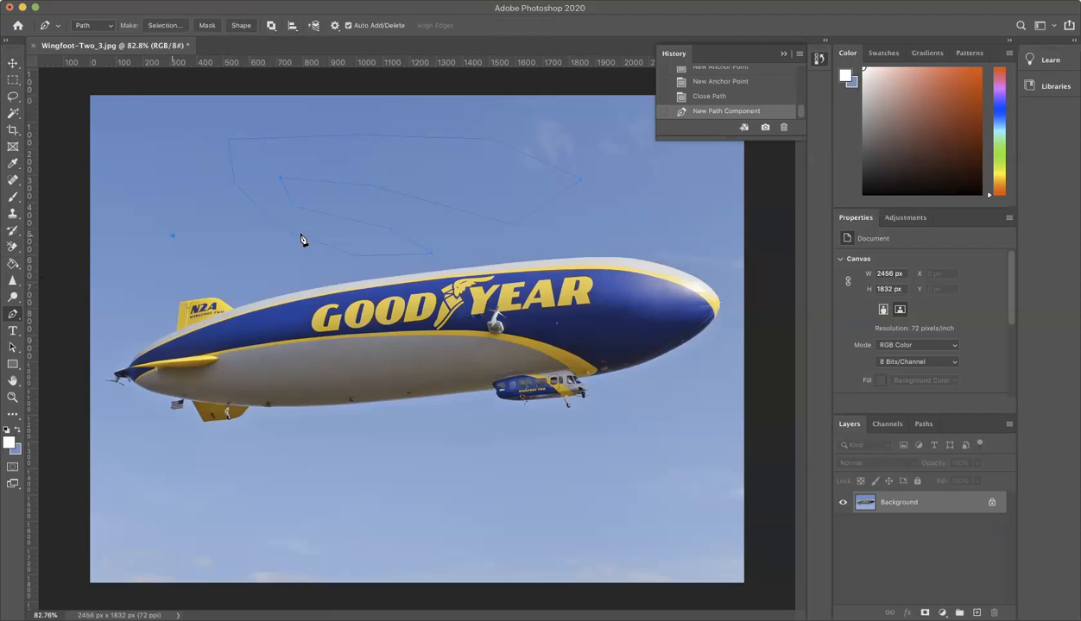
Undo the path drawing back to its first anchor point
key(ctrl+z)
key(ctrl+z)
key(ctrl+z)
key(ctrl+z)
key(ctrl+z)
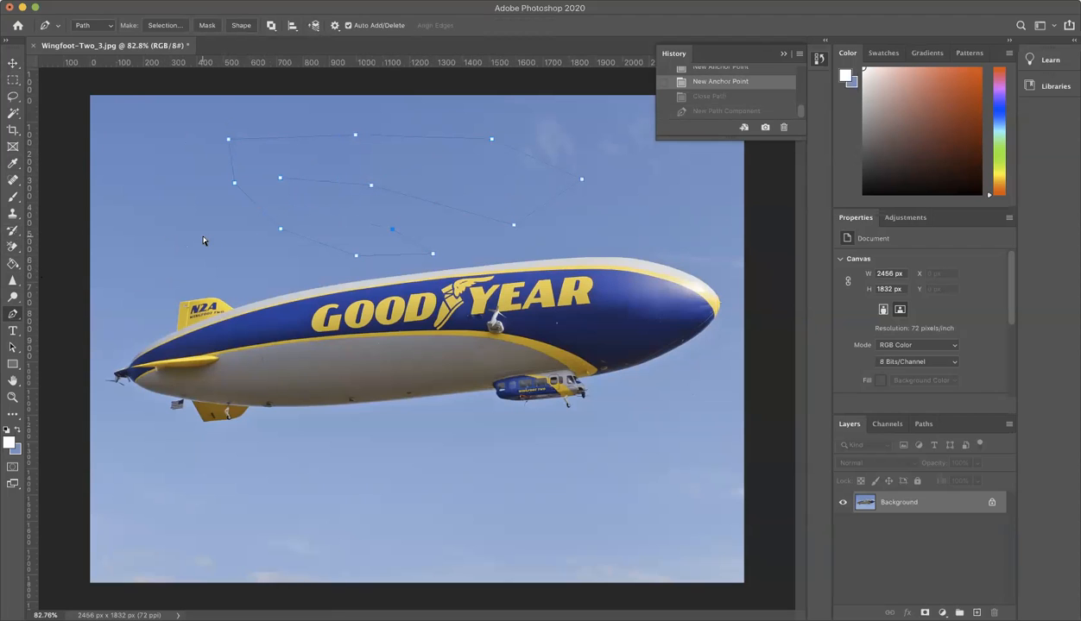
key(ctrl+z)
key(ctrl+z)
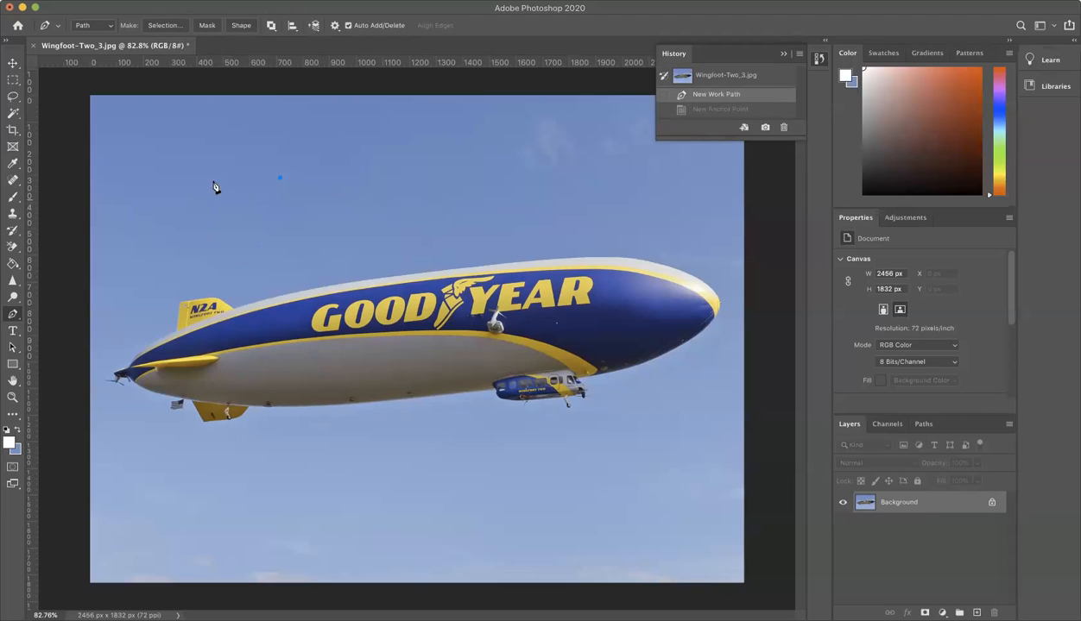
Try a short straight segment down from the path's first anchor point and undo it
click(12, 63)
key(p)
click(270, 204)
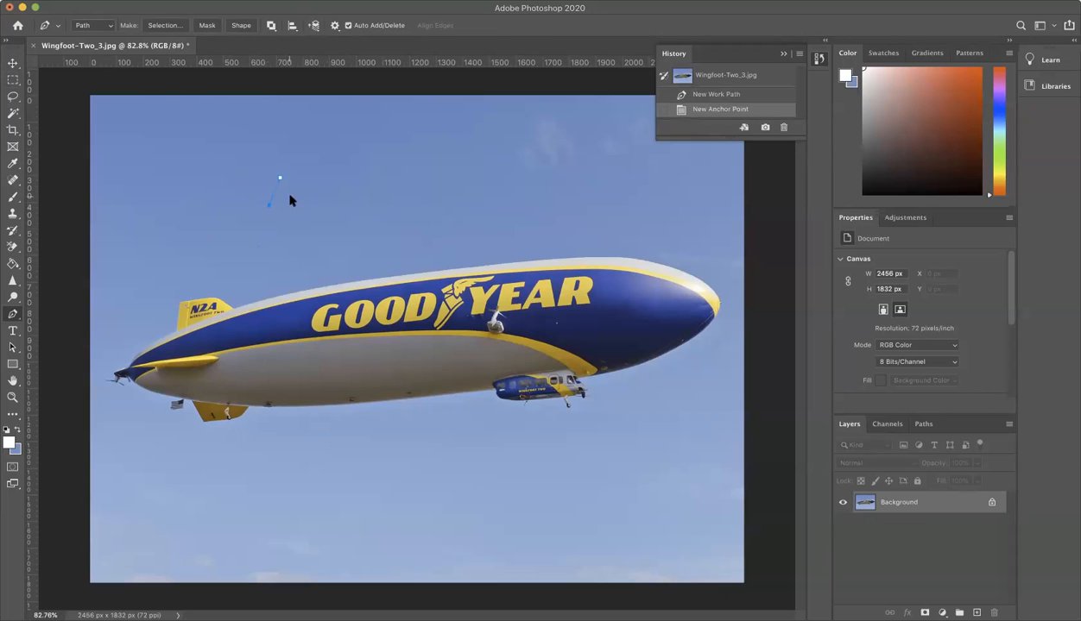
key(super+z)
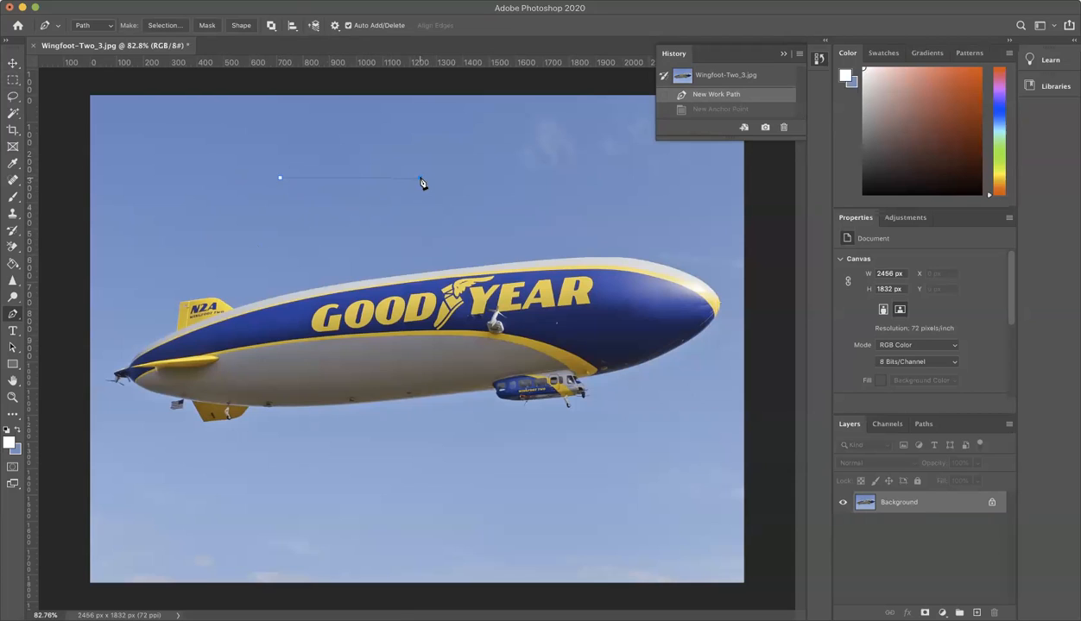
Add a smooth anchor point to the right of the first one, pulling its direction handle toward the blimp to form an arc
drag(421, 178, 507, 245)
drag(485, 246, 490, 242)
mouse_move(490, 247)
mouse_down()
mouse_move(474, 255)
mouse_move(504, 261)
mouse_up()
mouse_move(491, 250)
mouse_down()
mouse_move(502, 224)
mouse_move(489, 249)
mouse_up()
drag(491, 246, 494, 241)
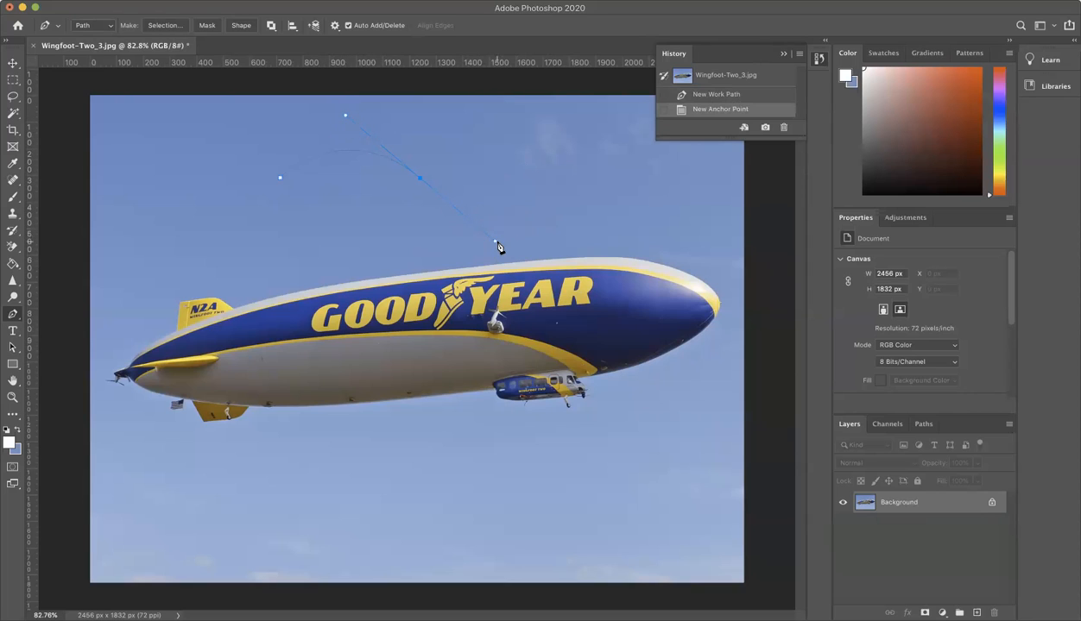
Try to continue the path from the end of the upper direction handle, and undo the added point
click(345, 113)
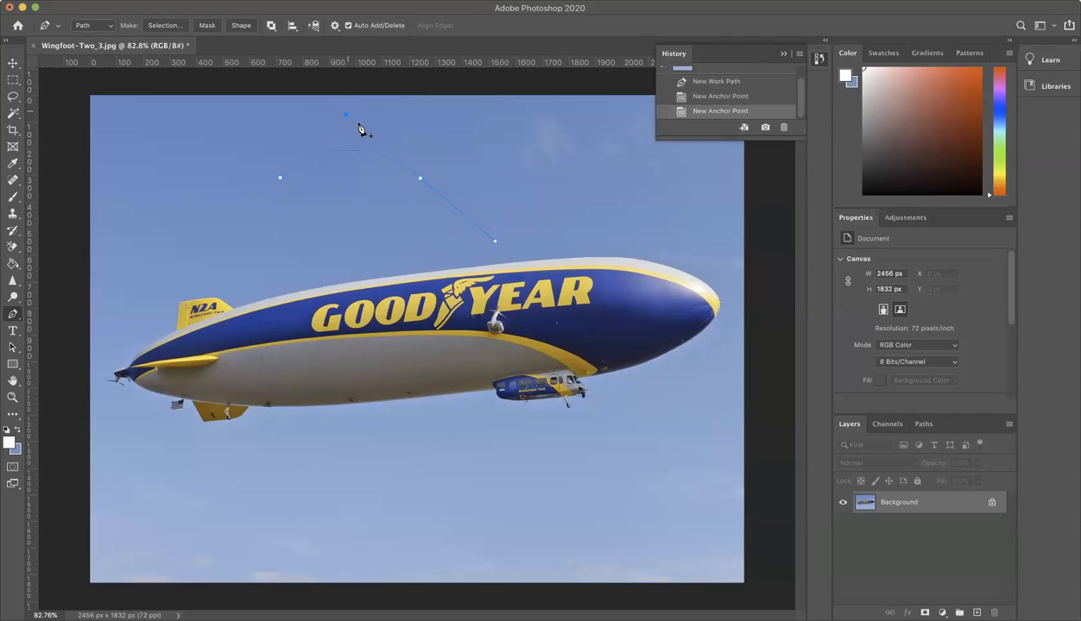
drag(346, 113, 464, 117)
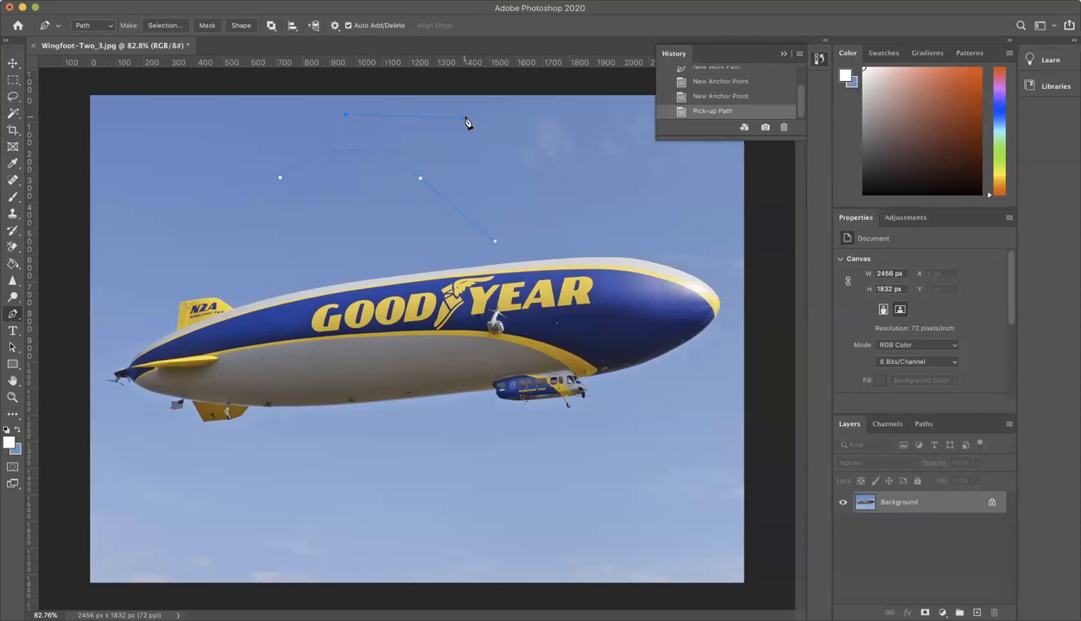
key(super+z)
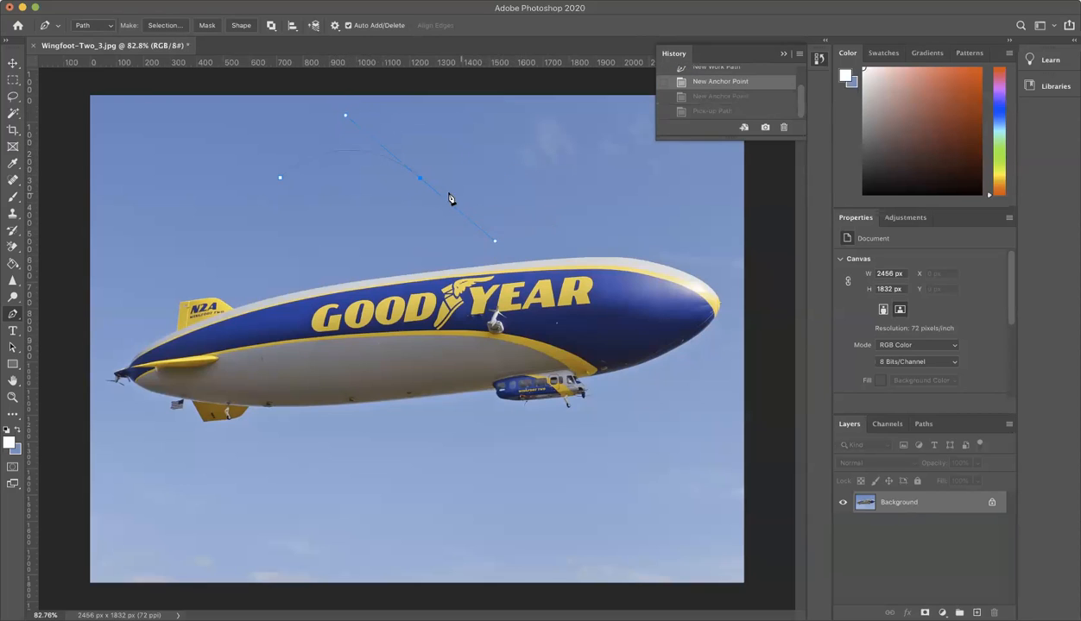
Add another smooth anchor point to the right so the path continues as an S-curve
drag(569, 185, 592, 169)
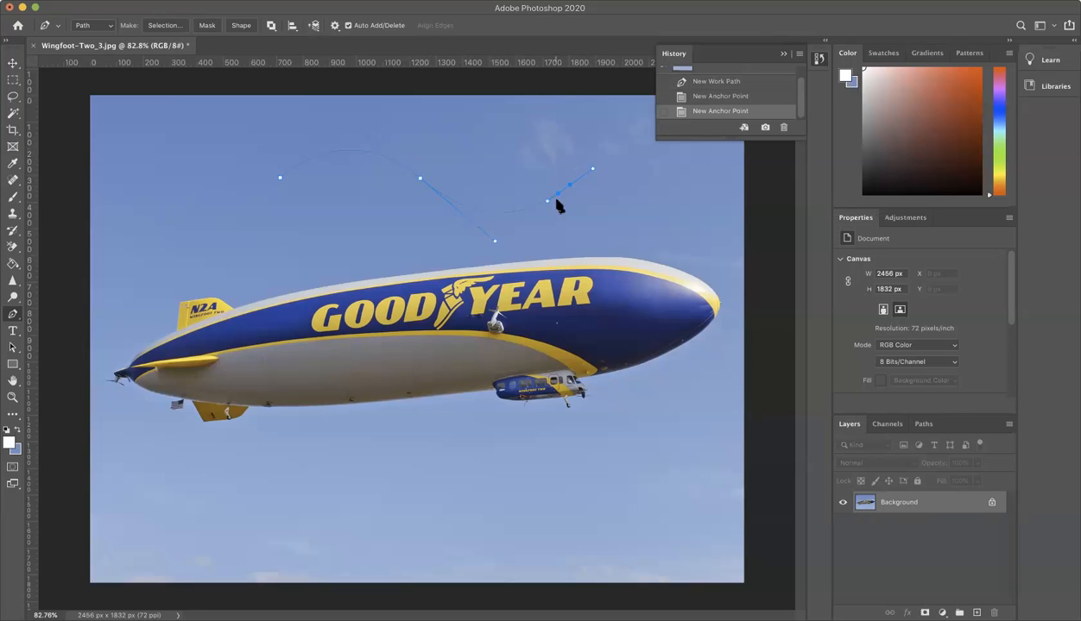
click(394, 0)
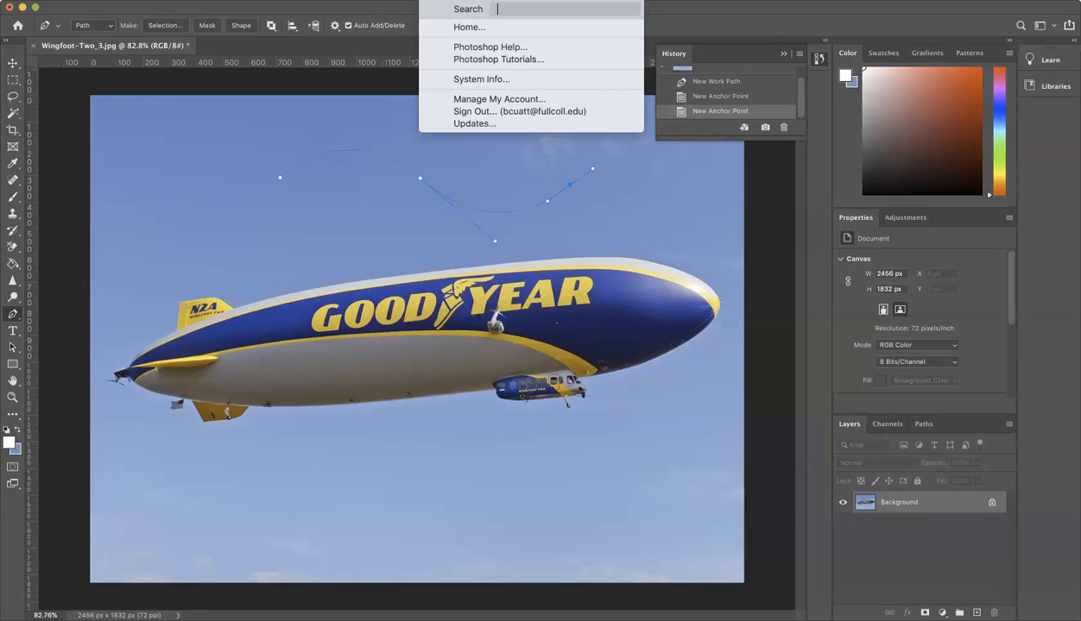
click(394, 0)
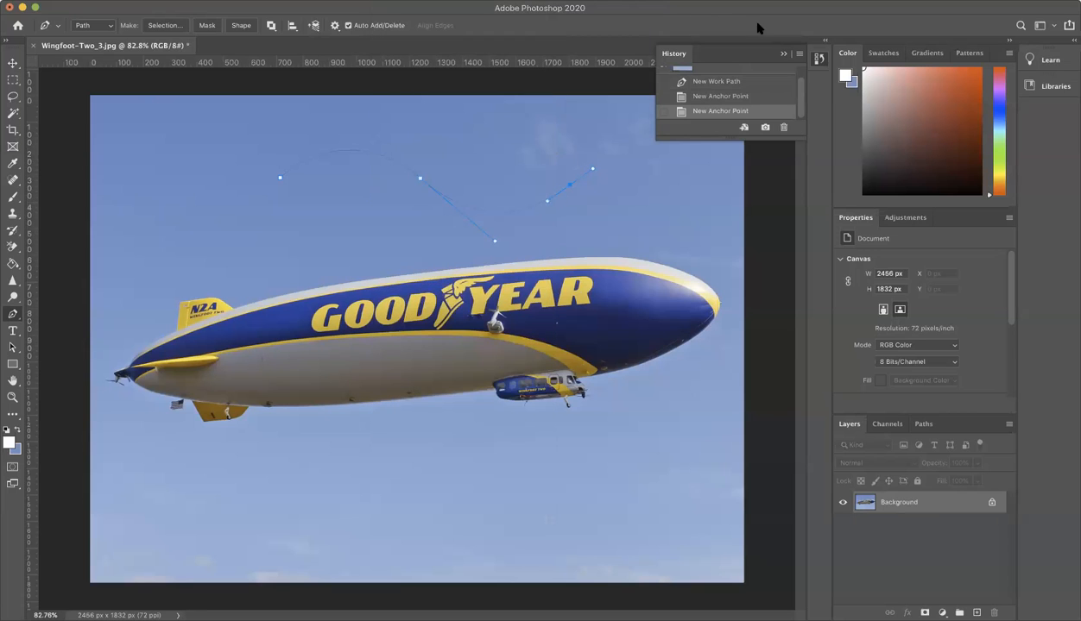
Start a new work path with a single anchor point above the blimp, undoing the extra point
click(335, 117)
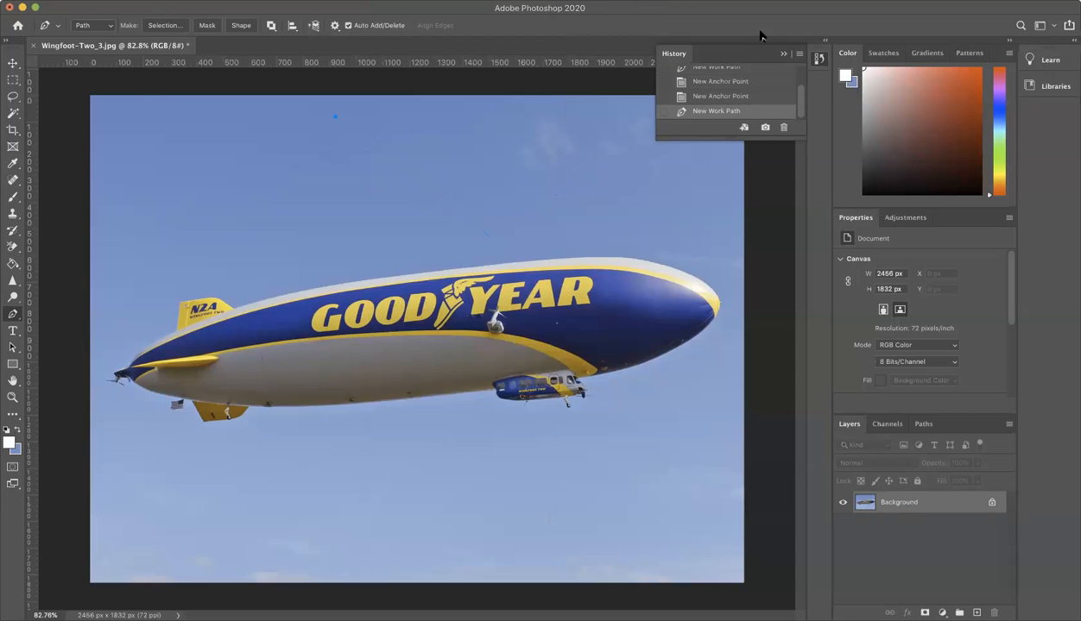
click(350, 214)
right_click(439, 210)
click(421, 222)
key(super+z)
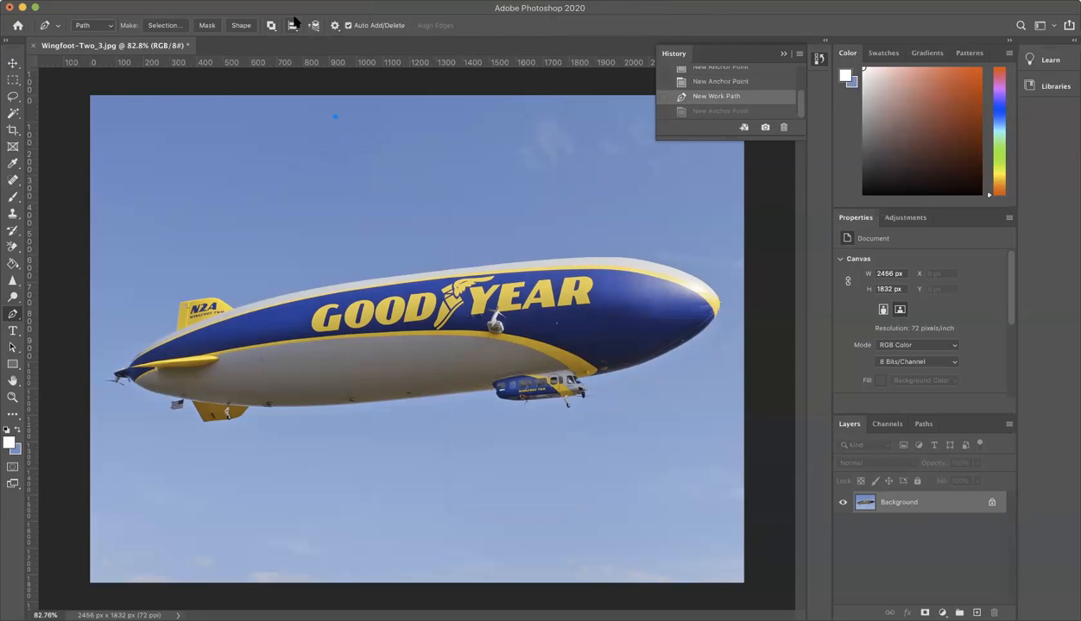
Extend the new path with a corner point and smooth curved points, and close it into a rounded shape
click(335, 25)
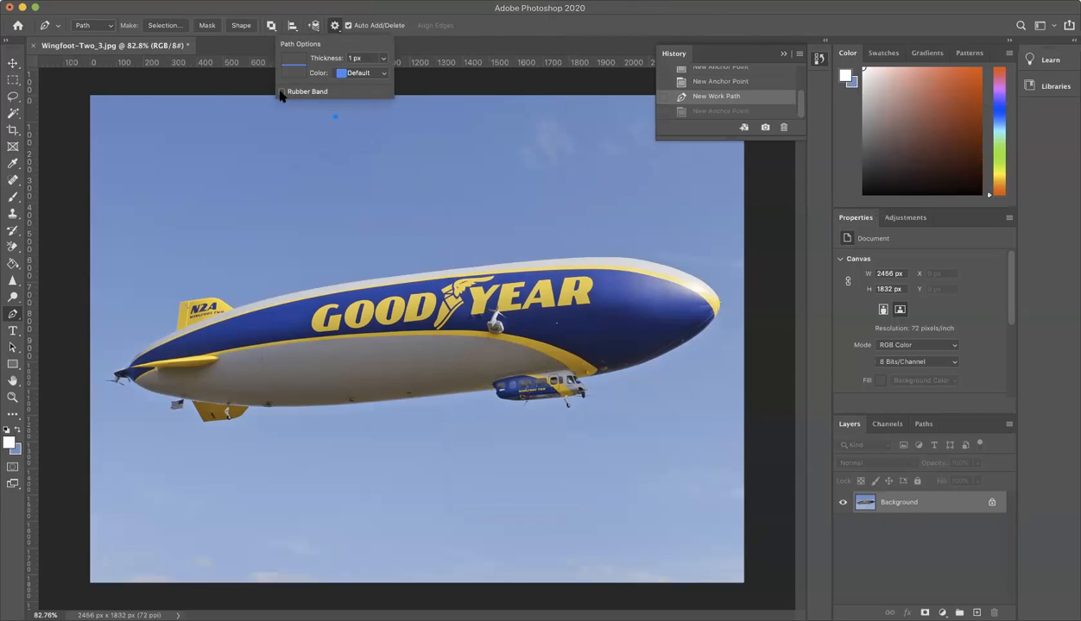
click(380, 191)
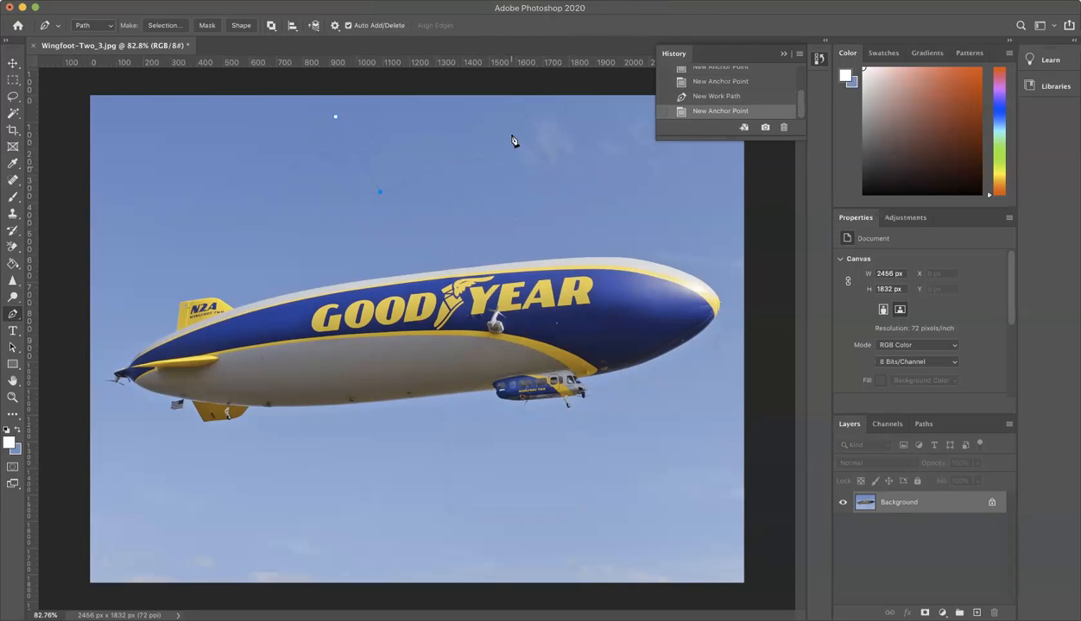
click(470, 153)
drag(503, 211, 544, 215)
key(super+z)
key(super+z)
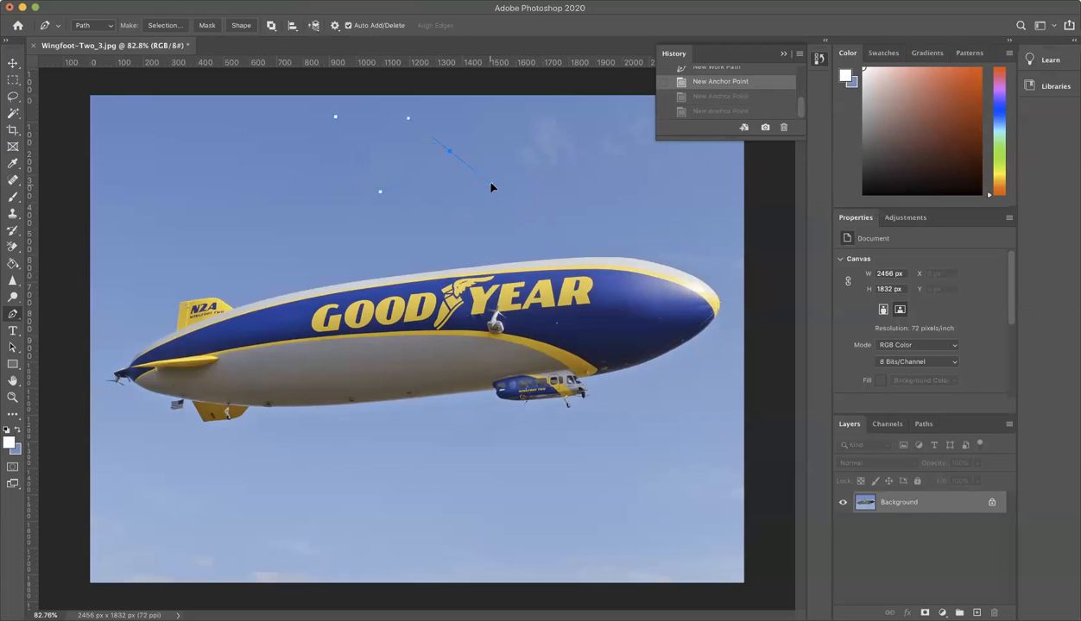
click(491, 185)
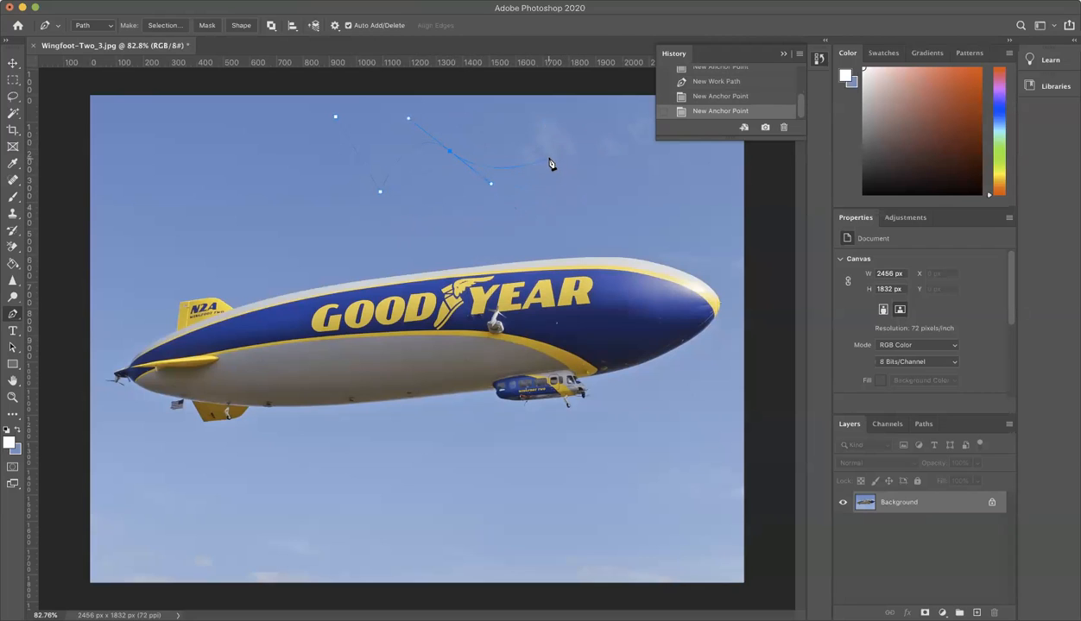
click(441, 224)
Convert the closed path's topmost anchor point to a smooth point and adjust its direction handles
drag(379, 137, 380, 139)
alt+click(408, 117)
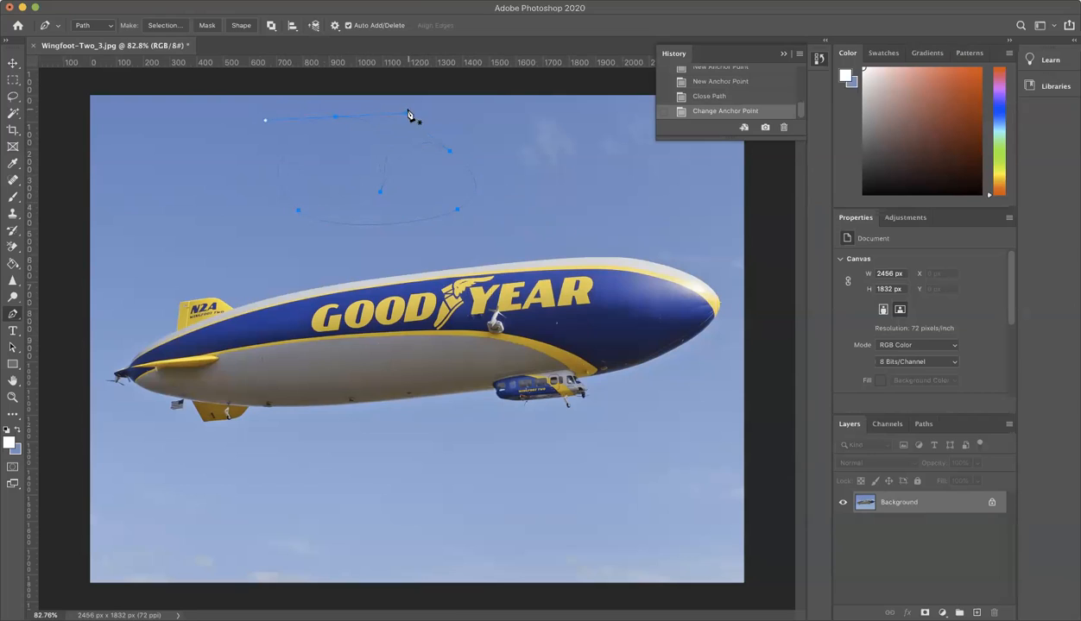
mouse_move(407, 118)
mouse_down()
mouse_move(386, 139)
mouse_move(396, 115)
mouse_up()
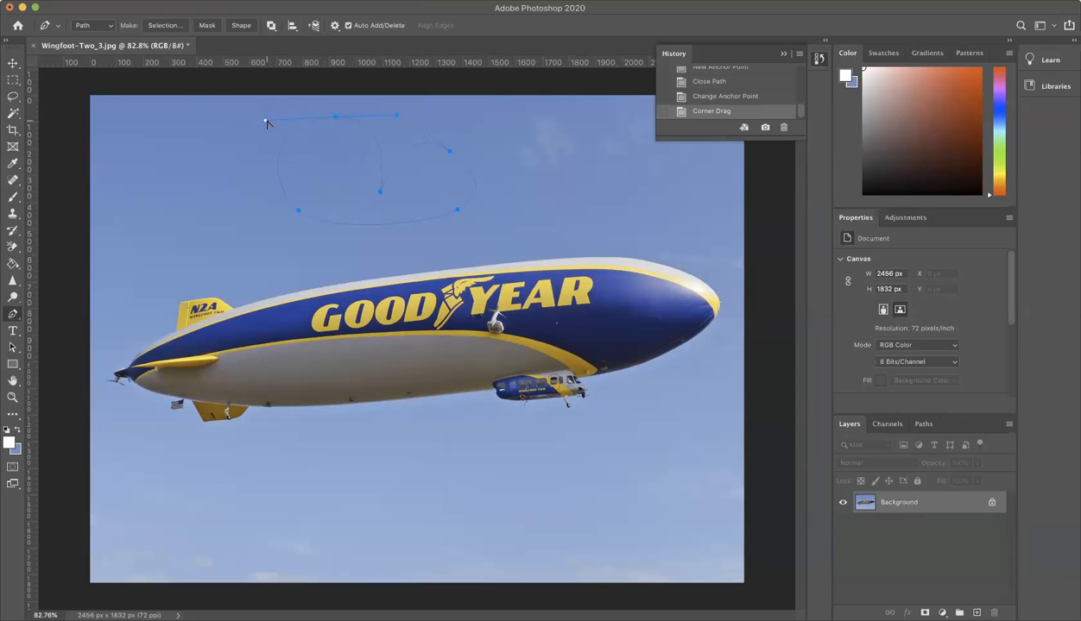
drag(261, 119, 261, 116)
Convert the anchor points on the closed path's right side to smooth points, and redirect the topmost point's left handle downward
alt+click(448, 153)
drag(449, 151, 491, 179)
click(442, 224)
drag(335, 93, 171, 118)
Try starting a new path component to the right of the closed shape, and undo it
click(614, 196)
right_click(544, 160)
click(503, 144)
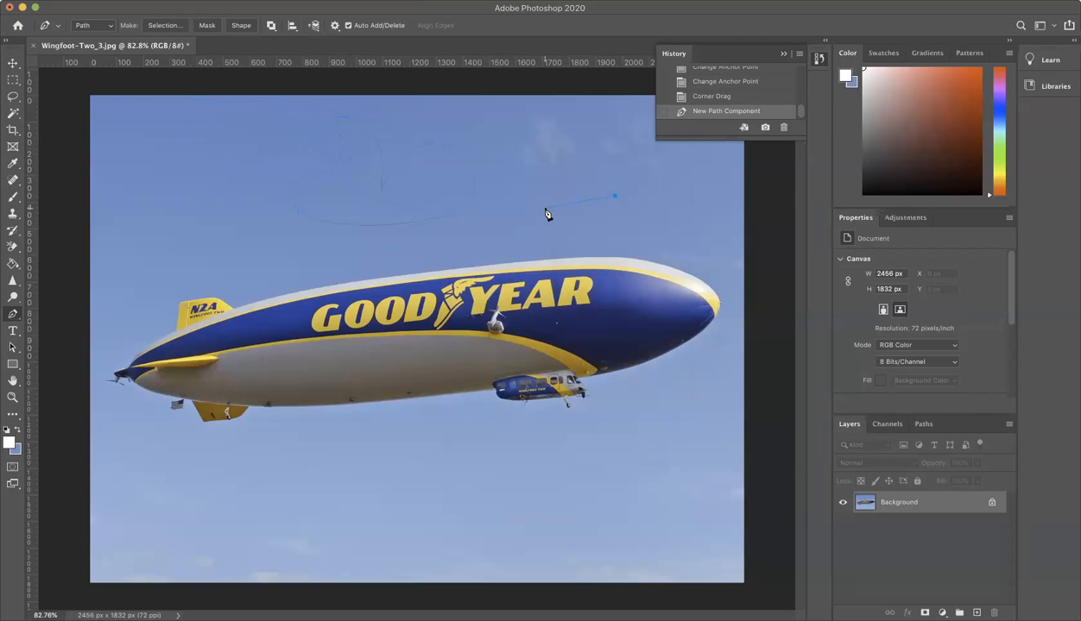
key(super+z)
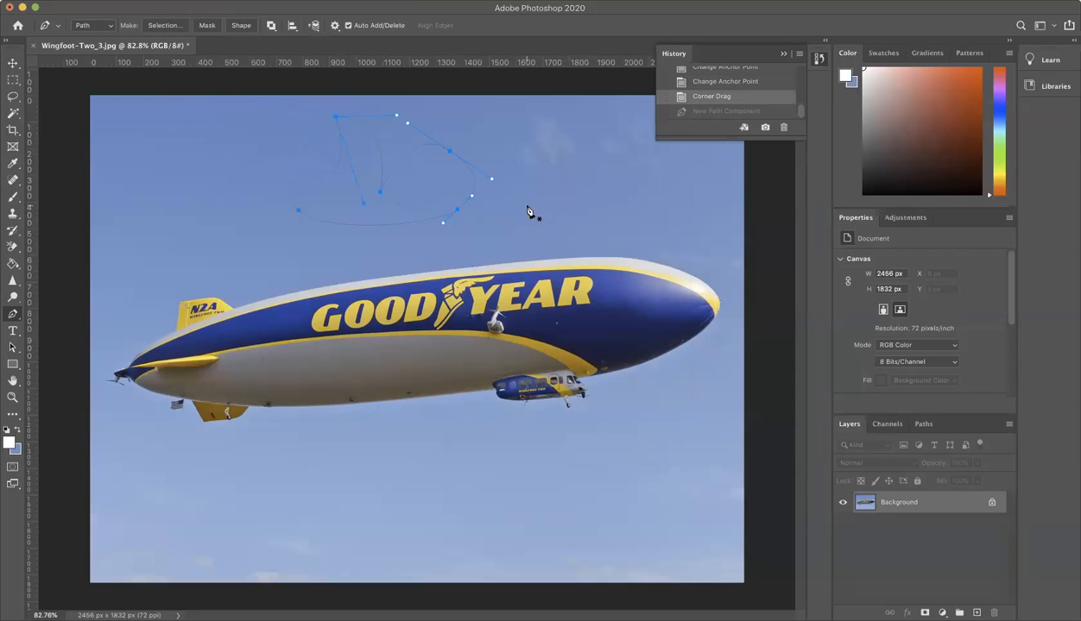
Draw an open scalloped path of five arches to the right of the closed shape, breaking the direction handles at each anchor point
click(526, 199)
drag(567, 198, 581, 208)
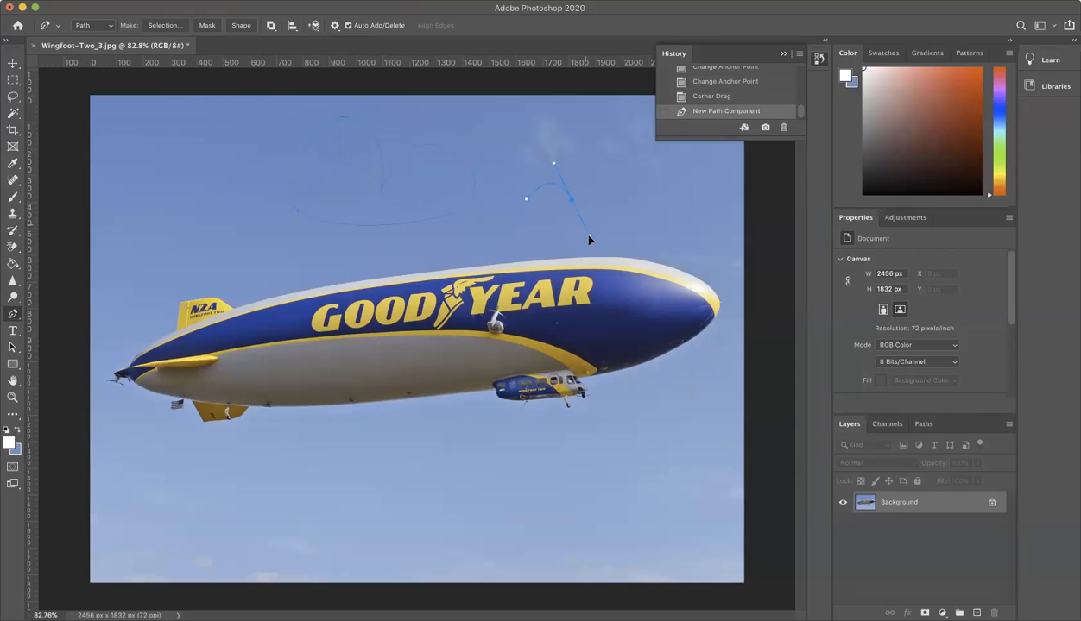
click(594, 154)
drag(614, 198, 615, 207)
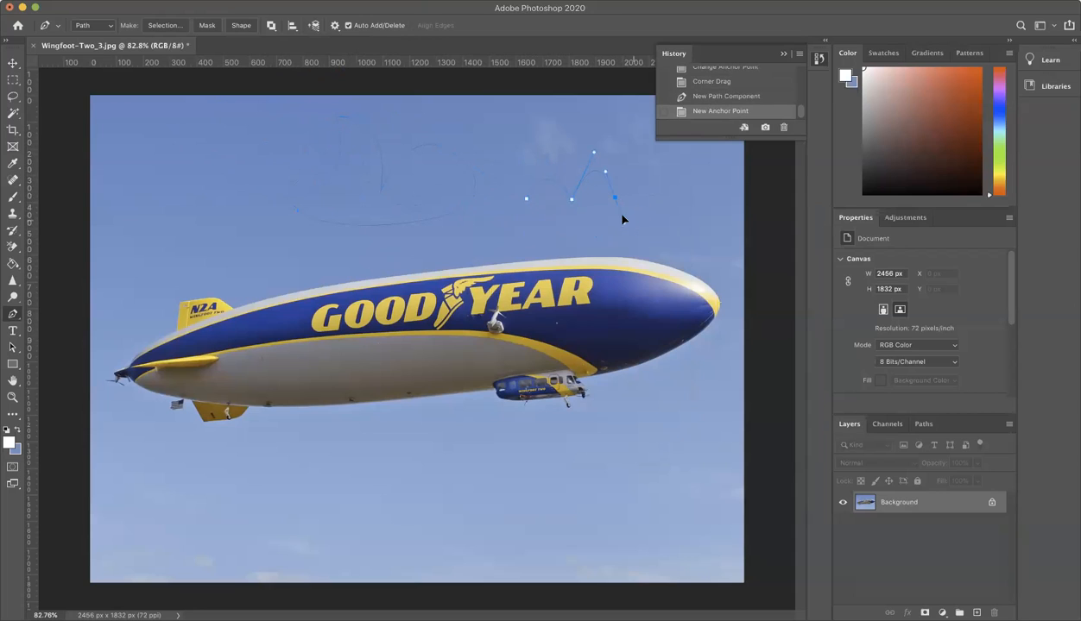
click(641, 198)
click(623, 179)
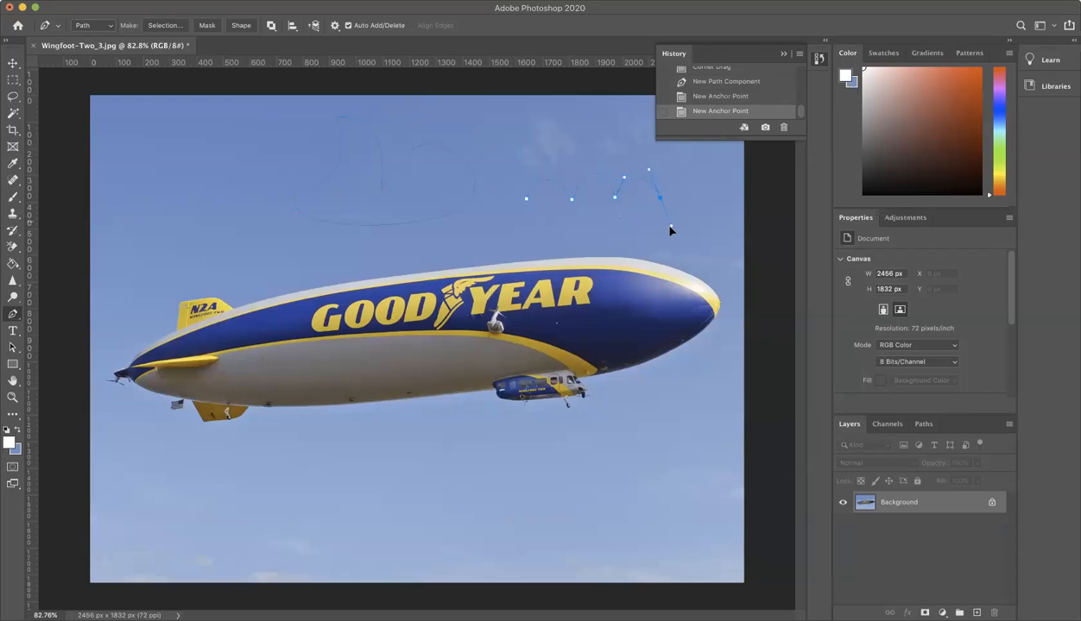
drag(676, 236, 682, 186)
click(677, 163)
drag(703, 204, 713, 160)
right_click(718, 211)
click(685, 194)
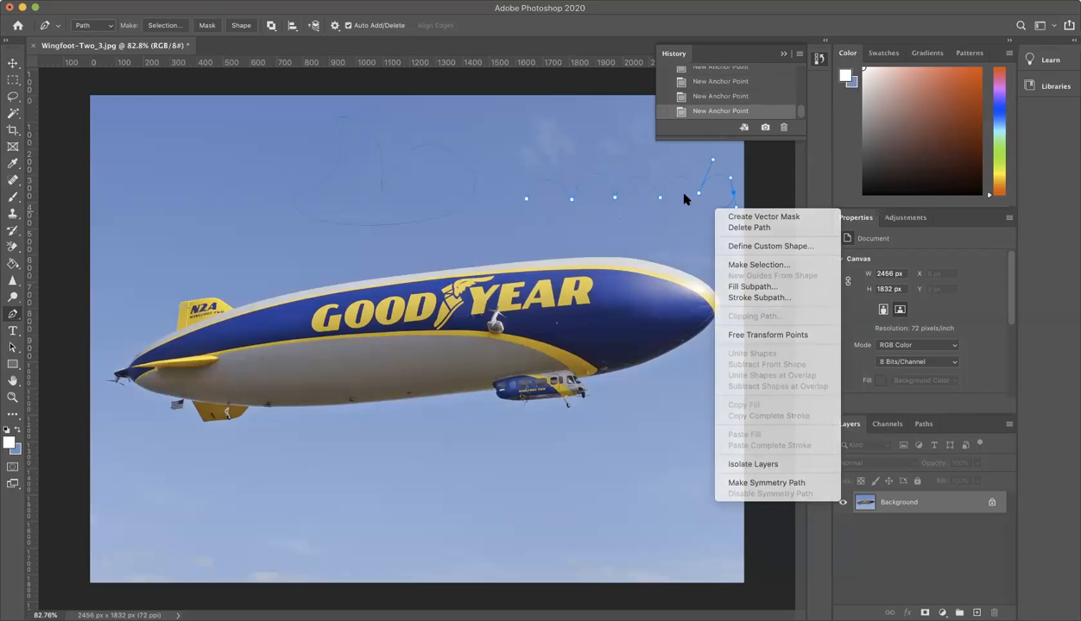
Delete the scalloped path component, try the Move tool on the image, and decline converting the Background to a normal layer
key(v)
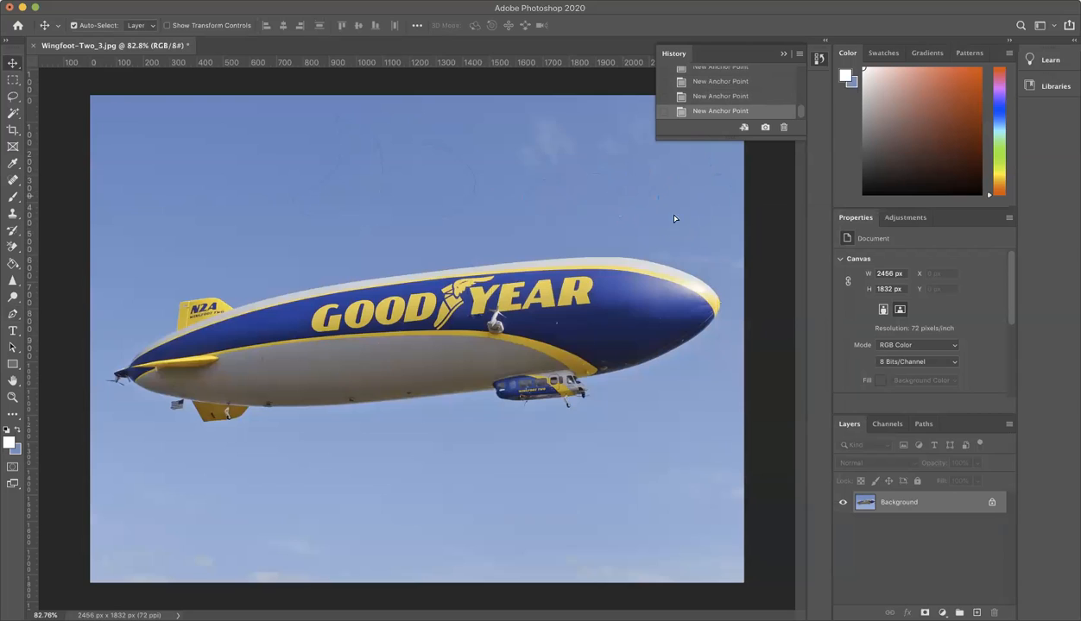
click(659, 210)
click(505, 205)
drag(459, 197, 1022, 317)
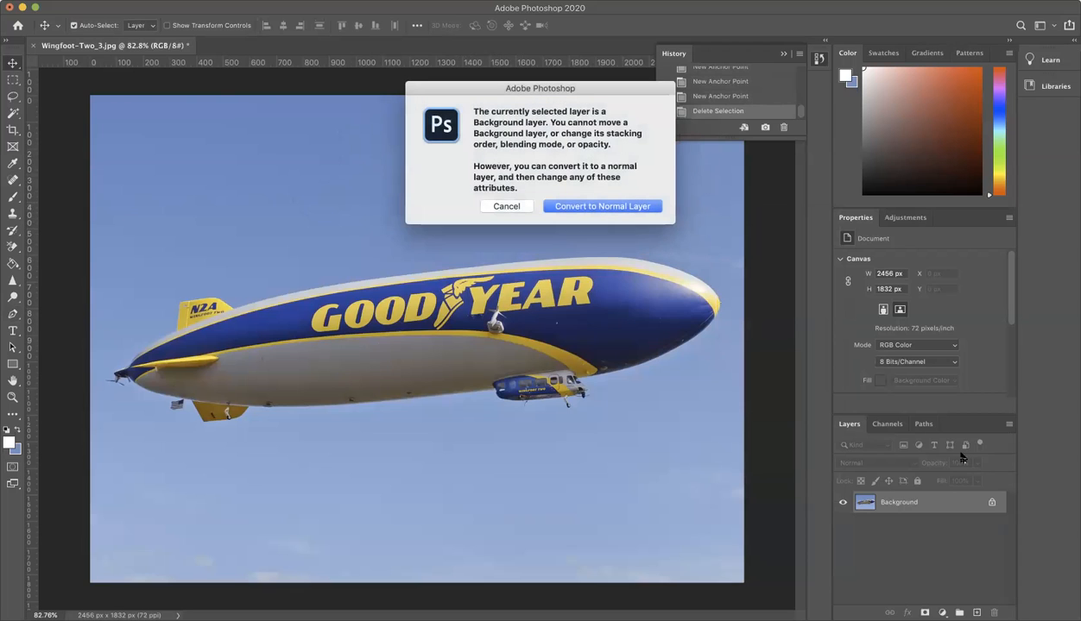
click(532, 213)
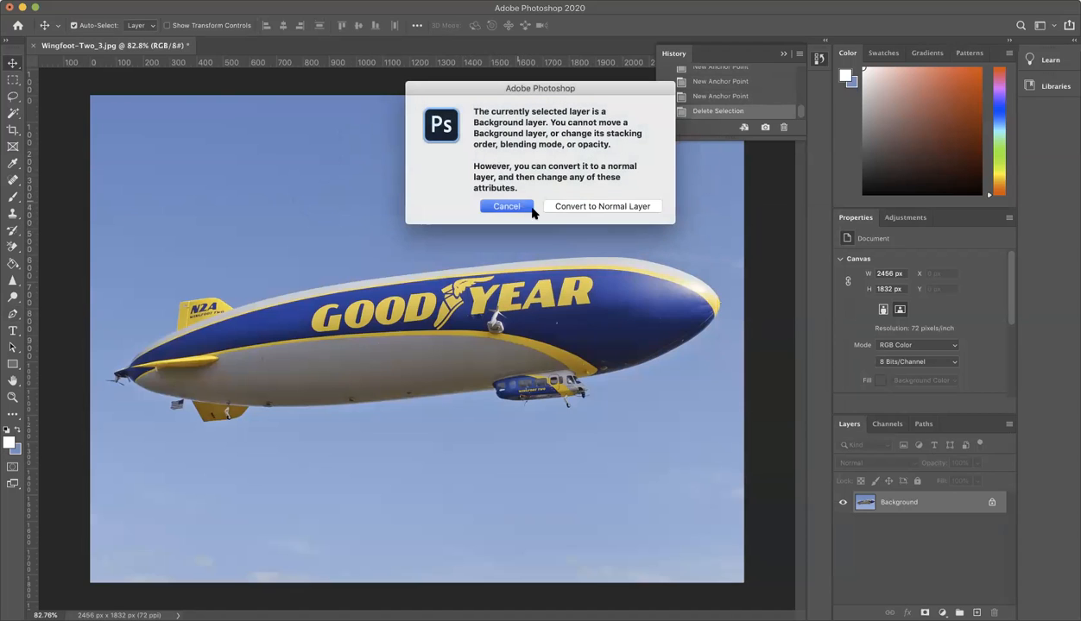
Delete the remaining Work Path and confirm its removal
click(916, 421)
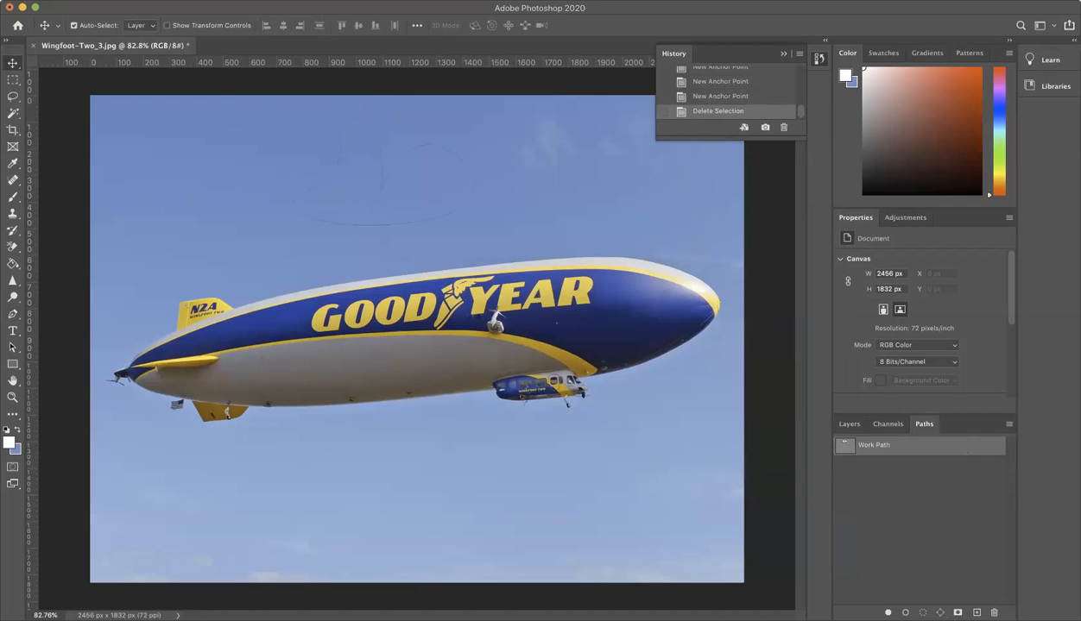
click(996, 613)
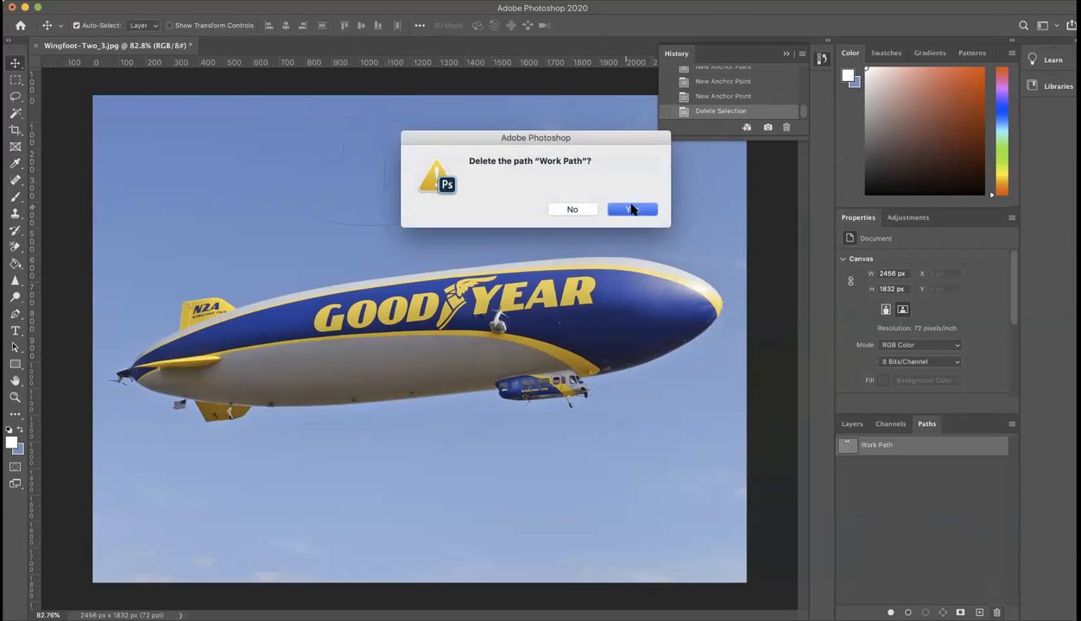
click(631, 210)
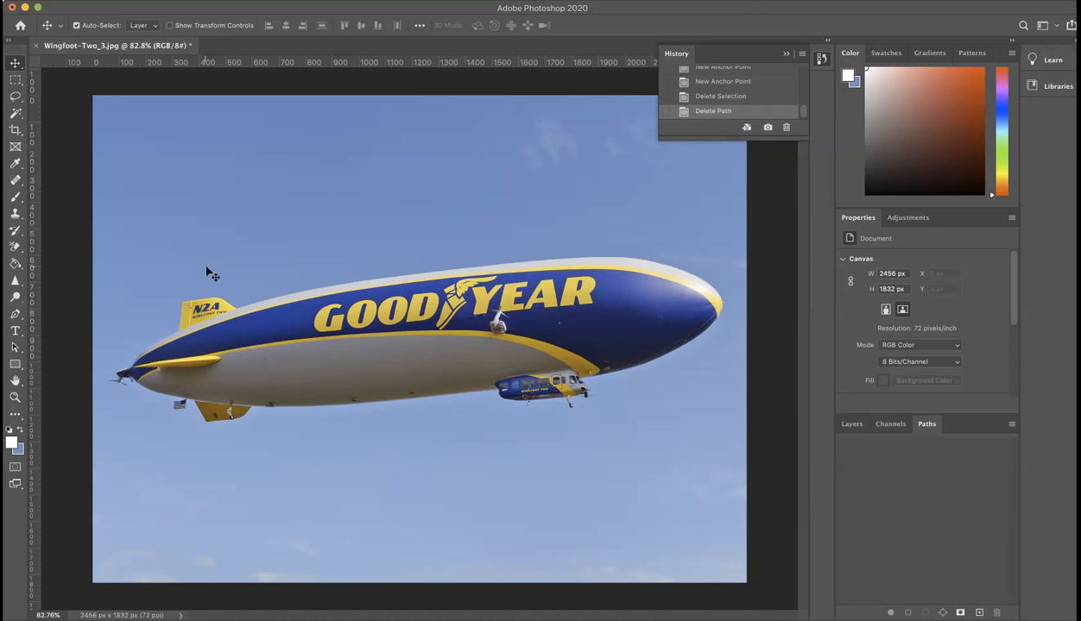
Start a Pen tool path at the upper tail fin's rear corner and trace the fin's top edge to the hull
scroll(184, 304, up, 10)
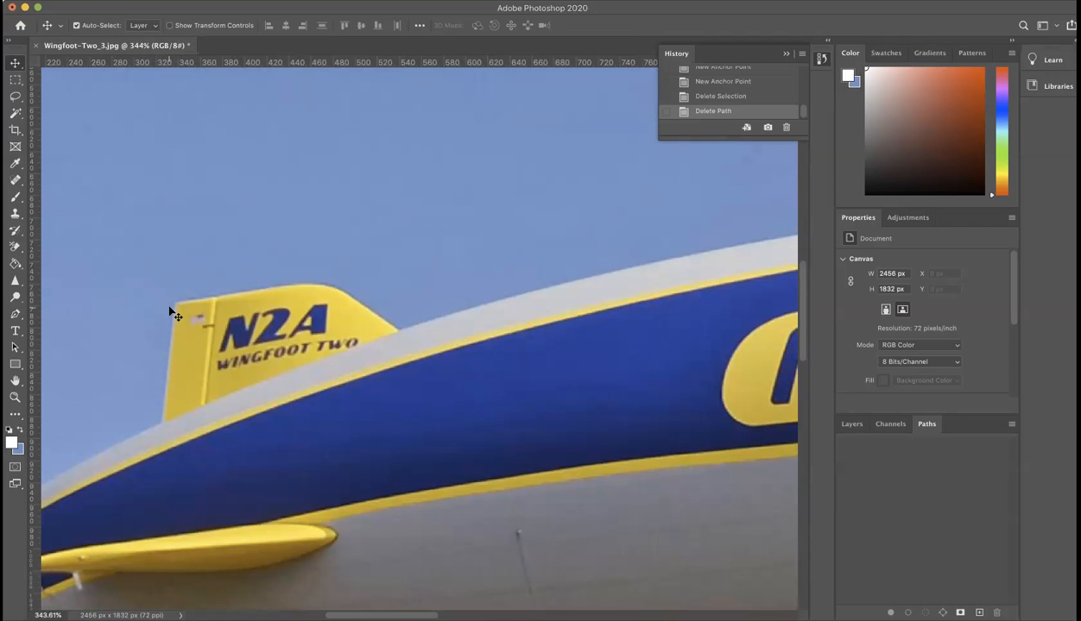
key(p)
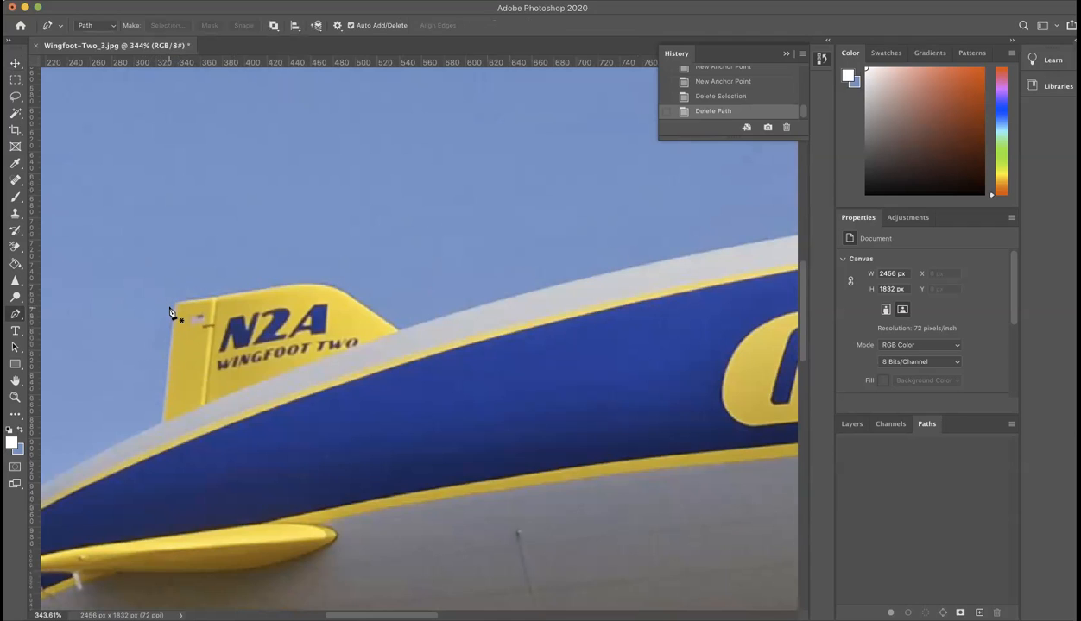
click(175, 303)
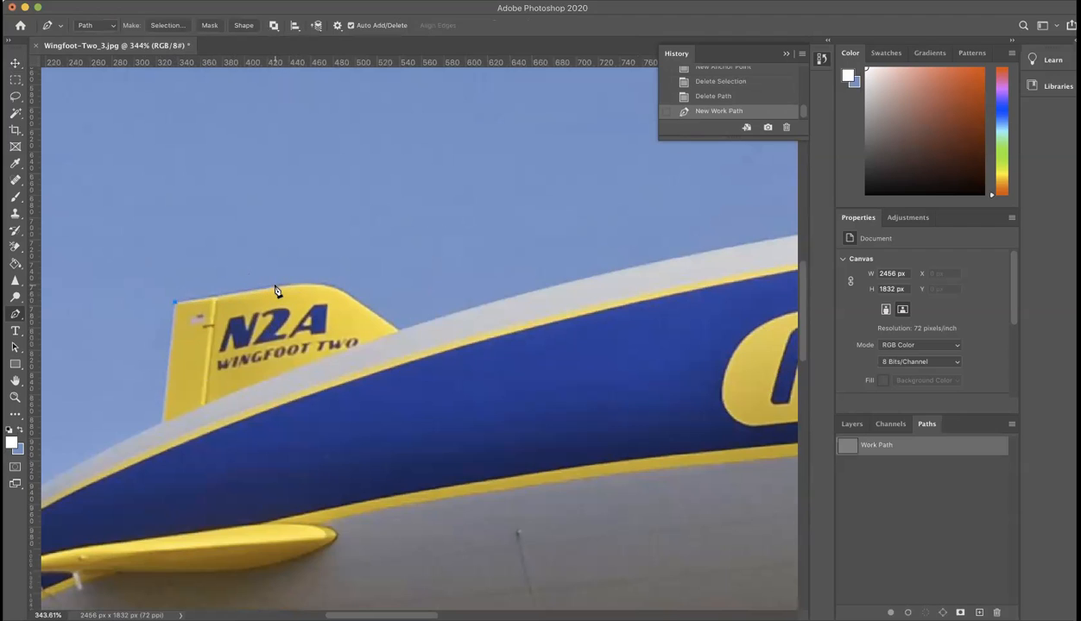
click(273, 287)
drag(356, 302, 384, 316)
click(379, 319)
click(398, 332)
Add a curved anchor point on the hull's upper edge above GOOD and adjust its direction handles to the contour
drag(546, 305, 221, 397)
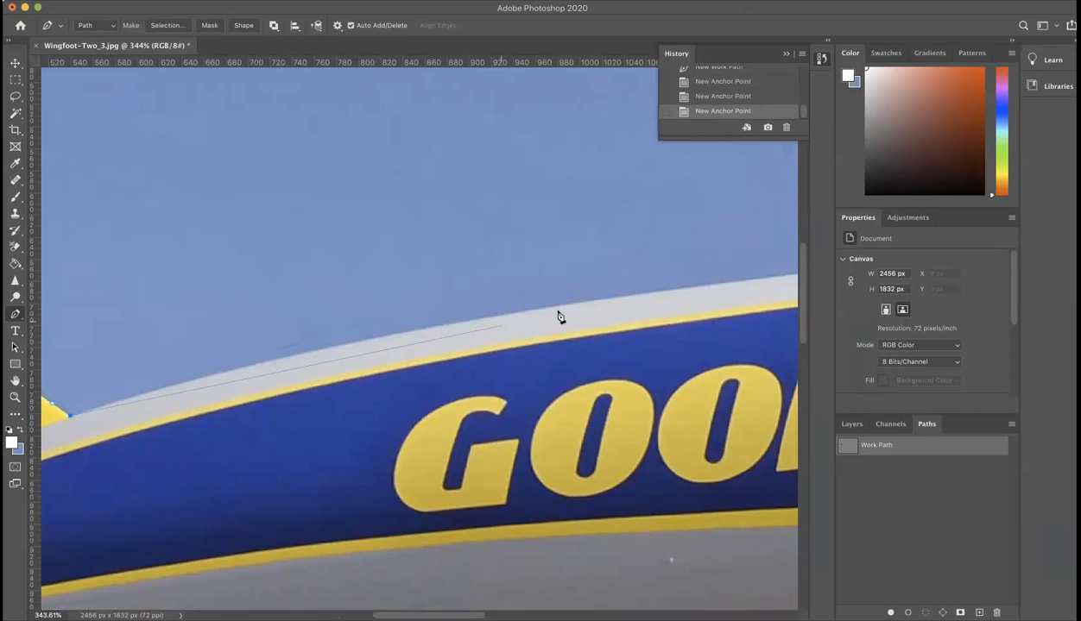
drag(545, 309, 773, 284)
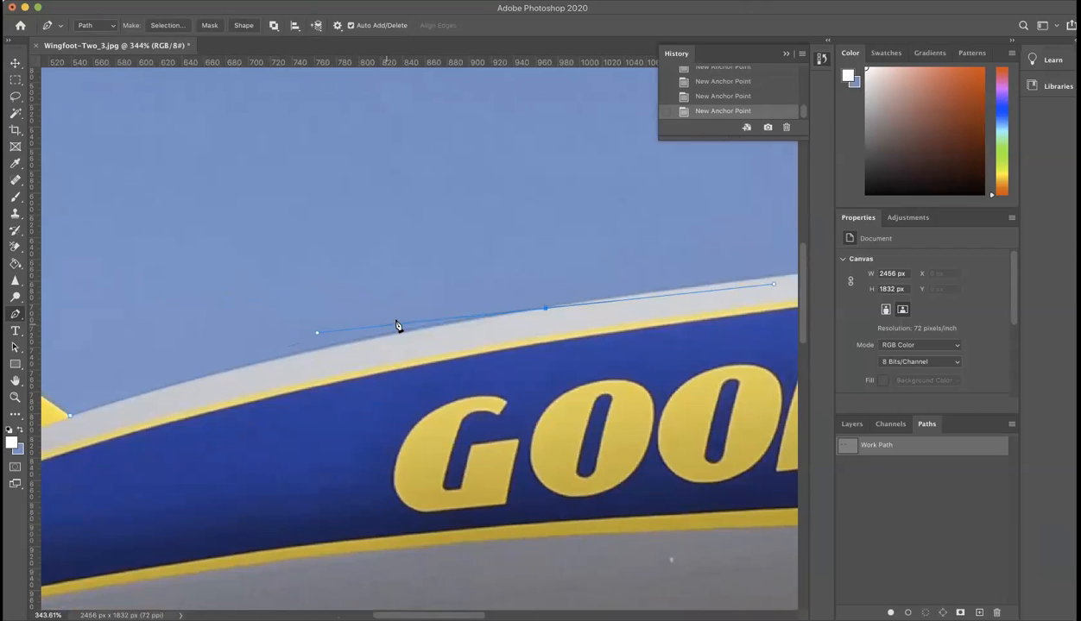
right_click(317, 335)
key(Escape)
drag(224, 354, 226, 354)
drag(587, 285, 288, 301)
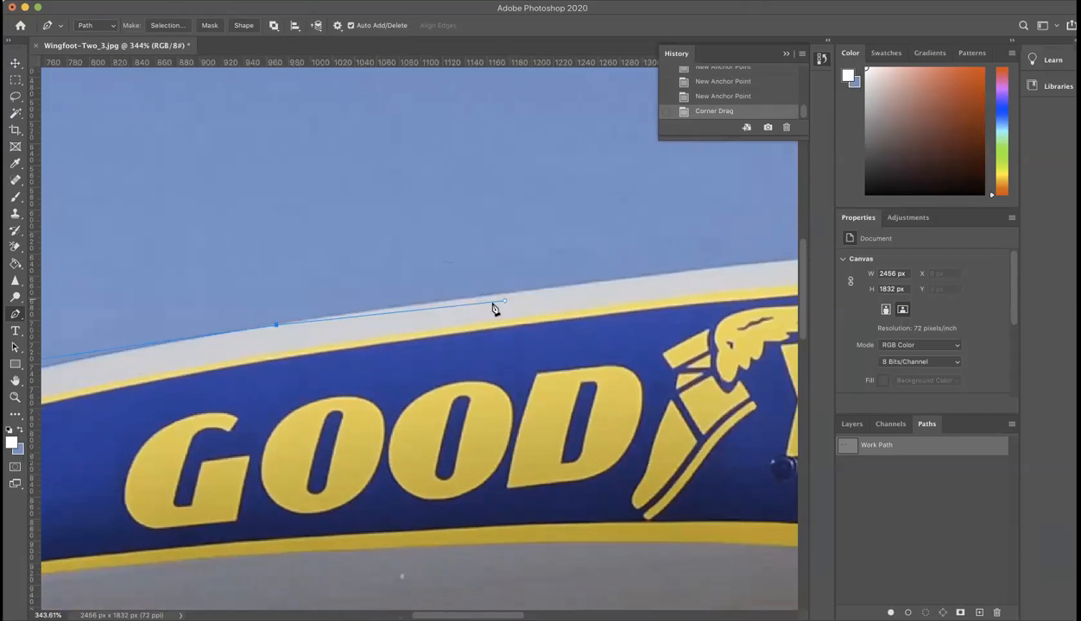
drag(507, 300, 507, 287)
Continue the path along the hull's upper edge above YEAR with two anchor points, curving it over the crest before the nose
drag(656, 289, 215, 323)
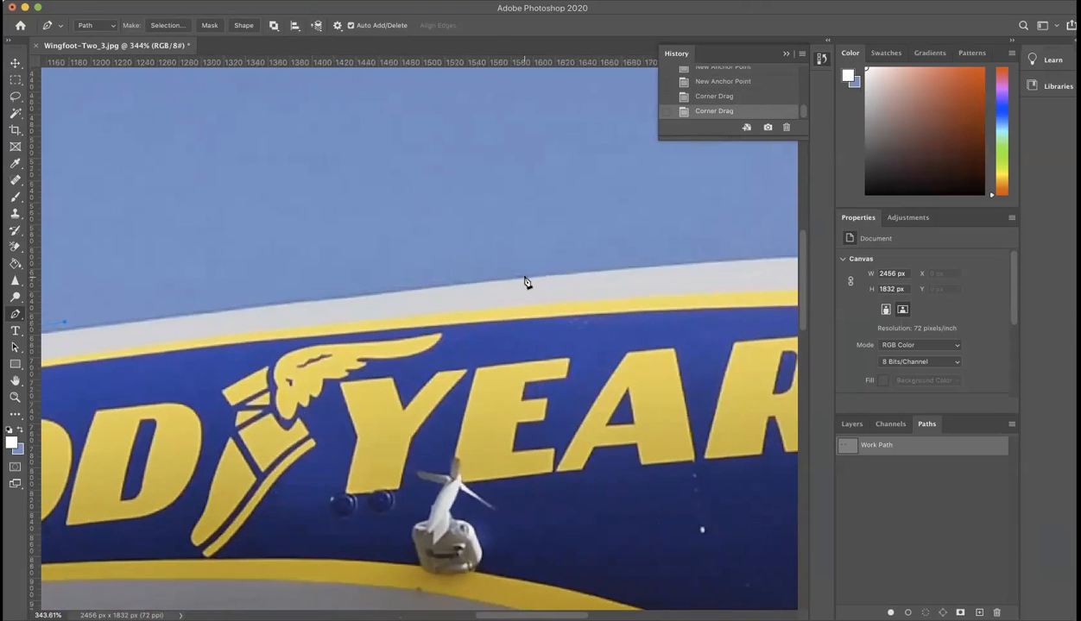
click(528, 283)
drag(652, 289, 222, 307)
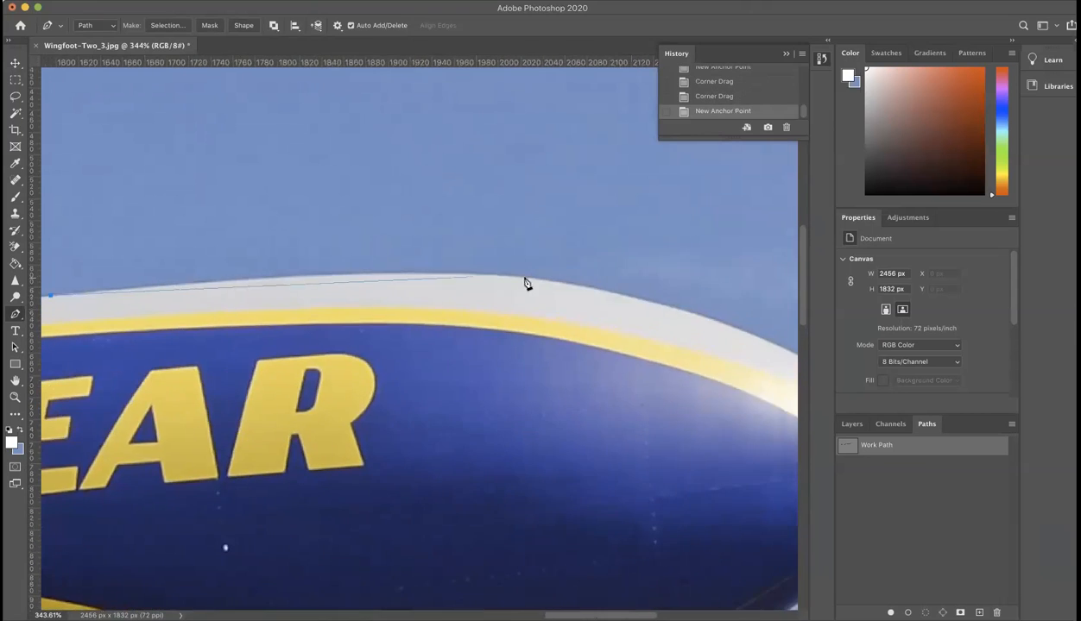
drag(517, 276, 654, 296)
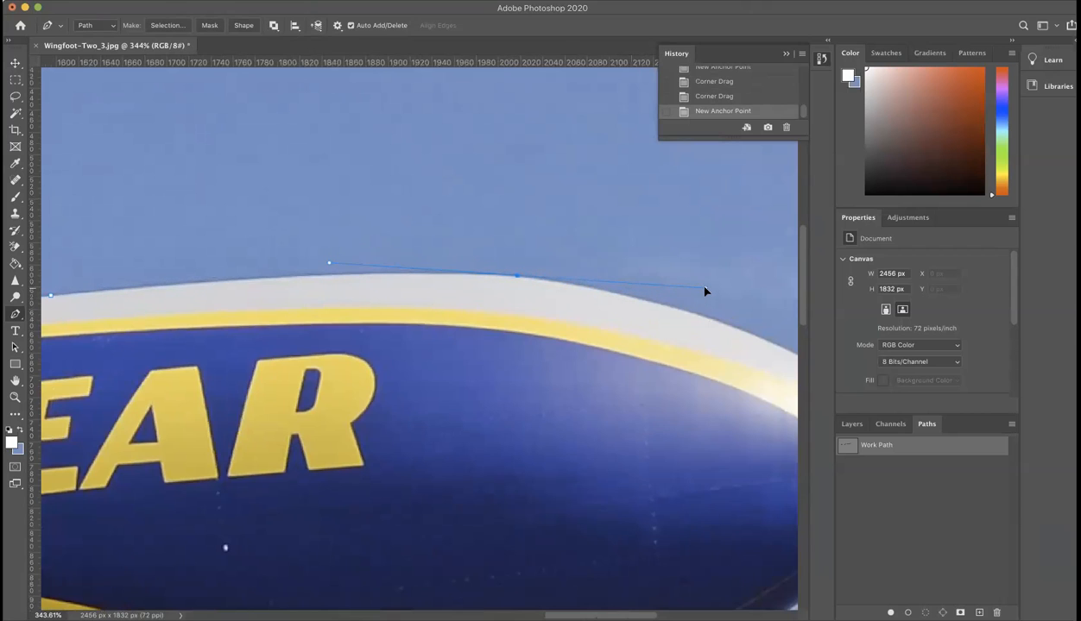
drag(704, 287, 705, 288)
Place a curved anchor point at the nose tip and shorten the crest anchor's forward handle to fit the hull
drag(707, 397, 429, 288)
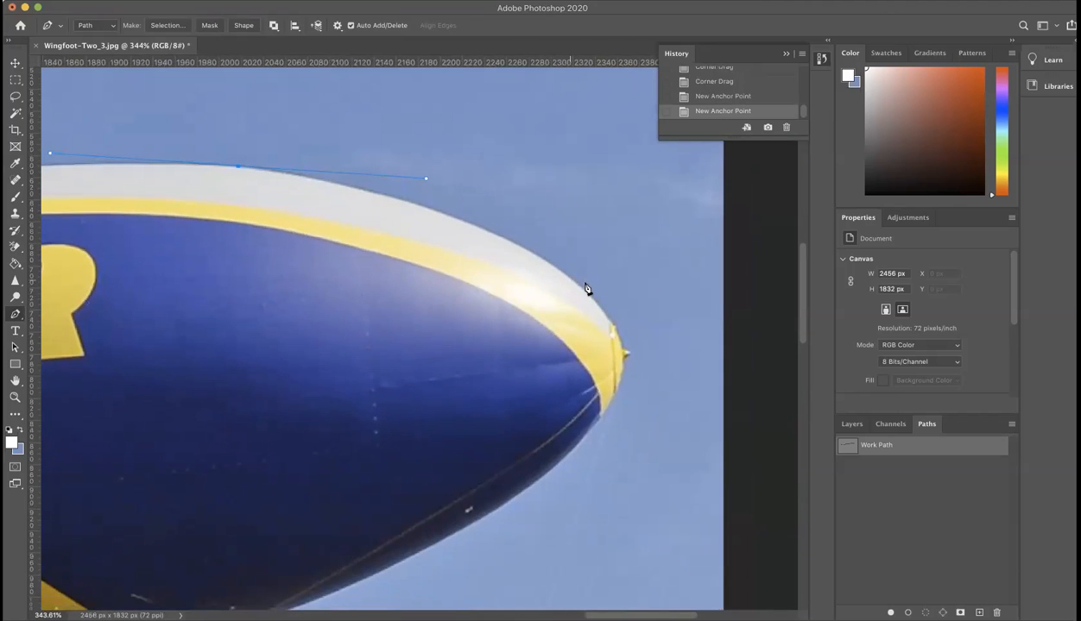
drag(623, 352, 633, 426)
drag(423, 180, 410, 181)
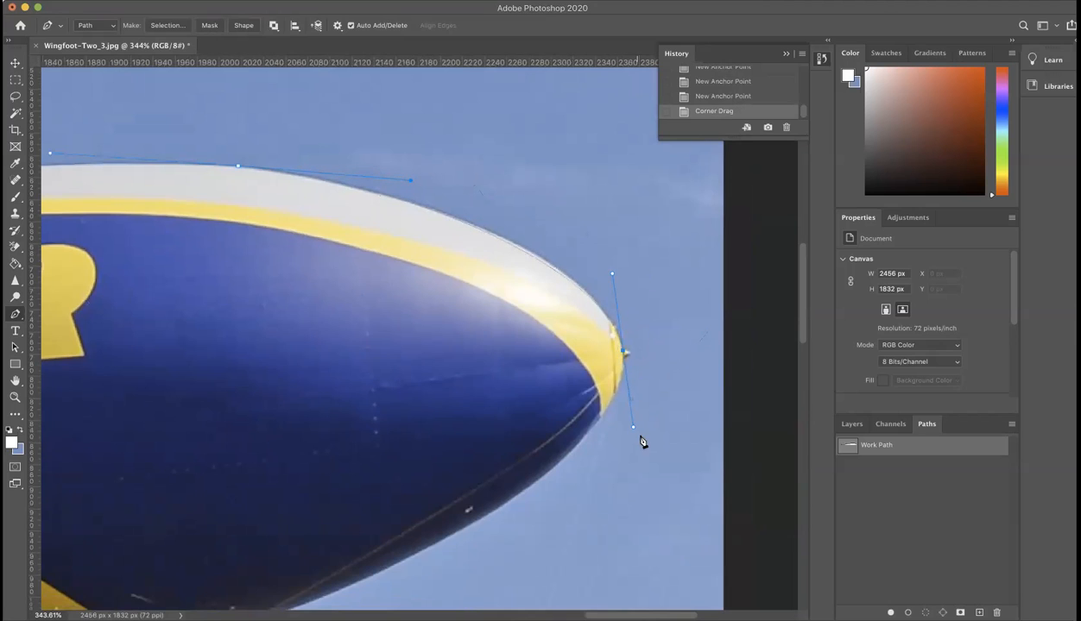
Outline the small spike on the nose tip and place an anchor point just below it
drag(637, 362, 629, 350)
scroll(632, 363, up, 5)
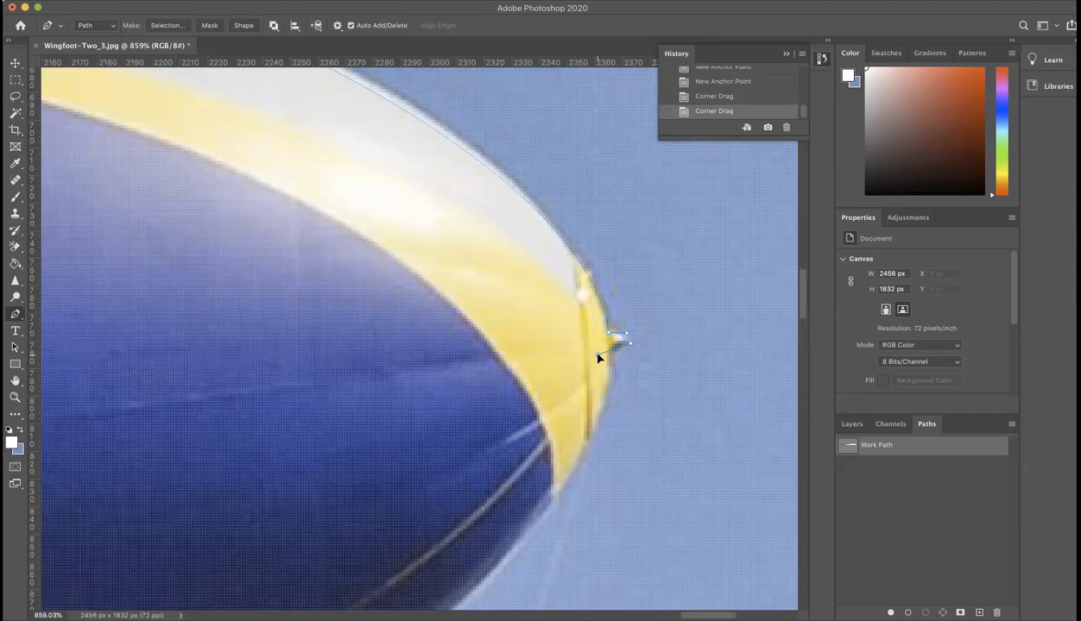
click(612, 374)
Curve the path along the hull's lower edge from the nose to the gondola's windshield and refine the direction handles
drag(587, 480, 703, 253)
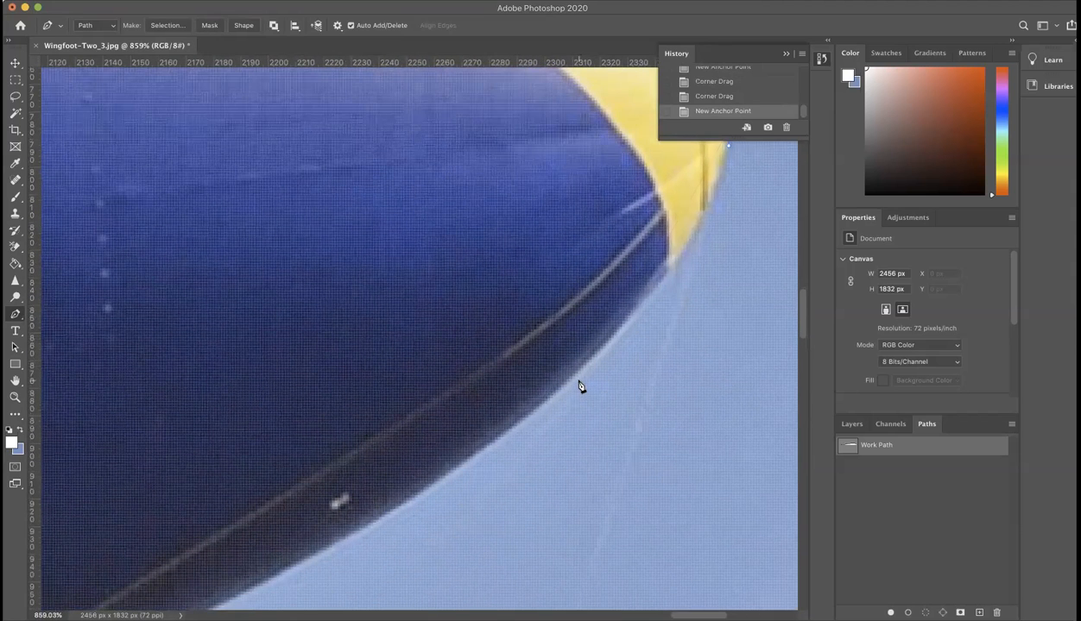
scroll(579, 385, down, 10)
scroll(582, 383, up, 2)
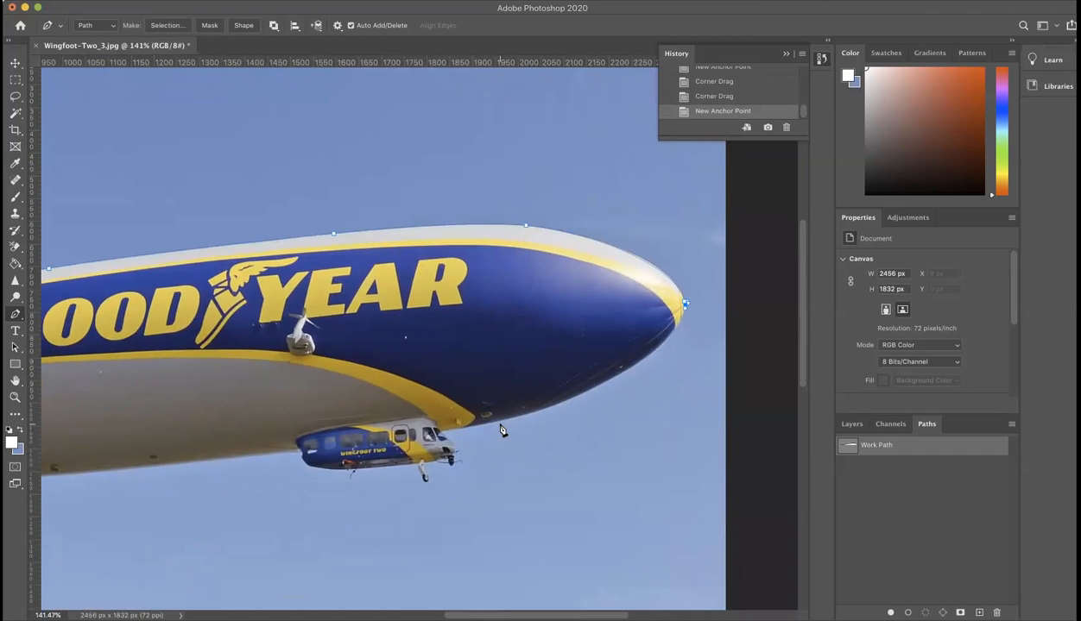
scroll(501, 429, up, 2)
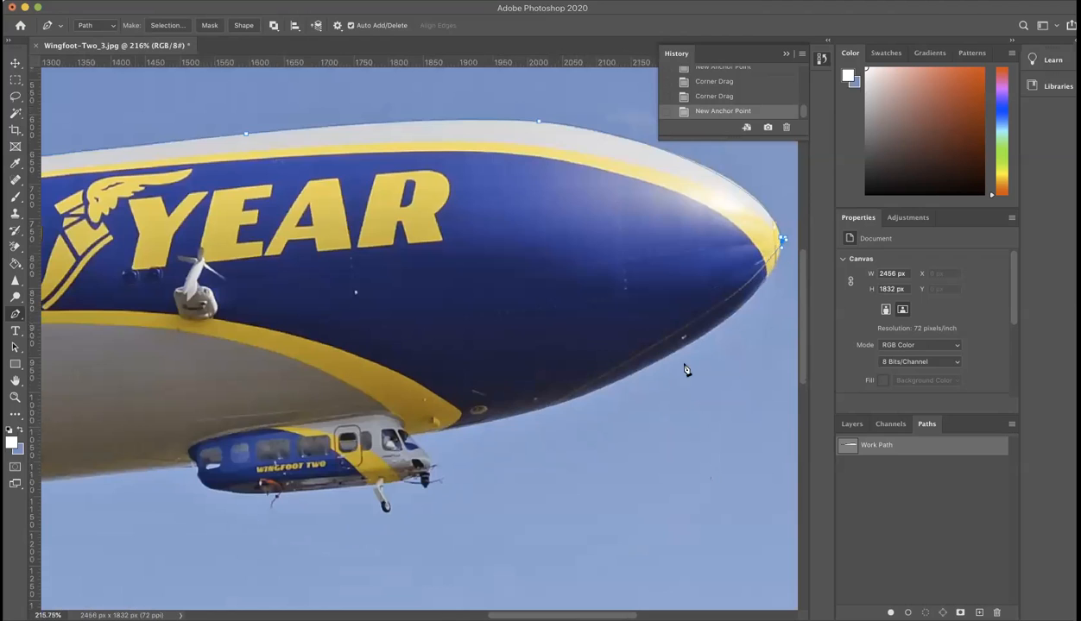
drag(412, 440, 137, 475)
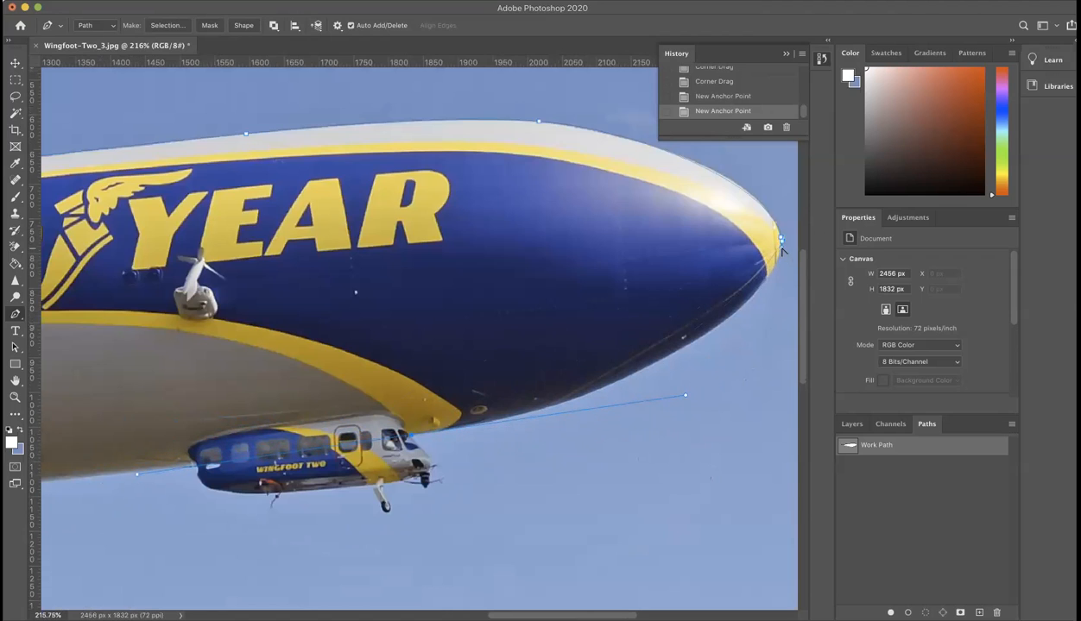
alt+click(782, 288)
drag(673, 397, 673, 398)
Resume the path at the hull–gondola junction and trace down the windshield to the gondola's nose
drag(453, 451, 659, 330)
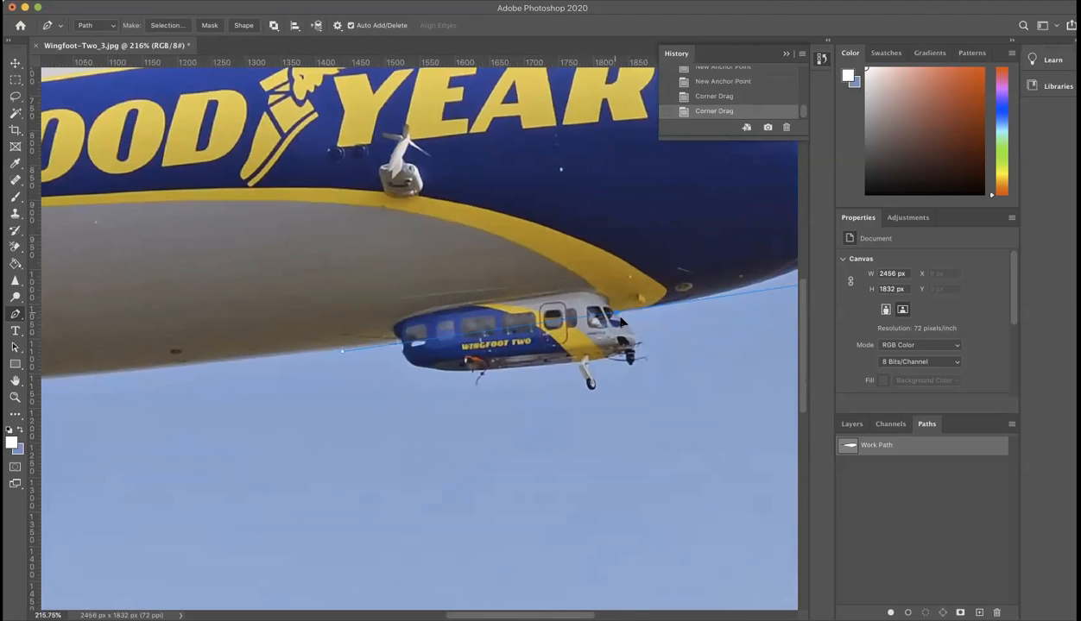
scroll(623, 322, down, 3)
click(621, 321)
scroll(623, 322, up, 10)
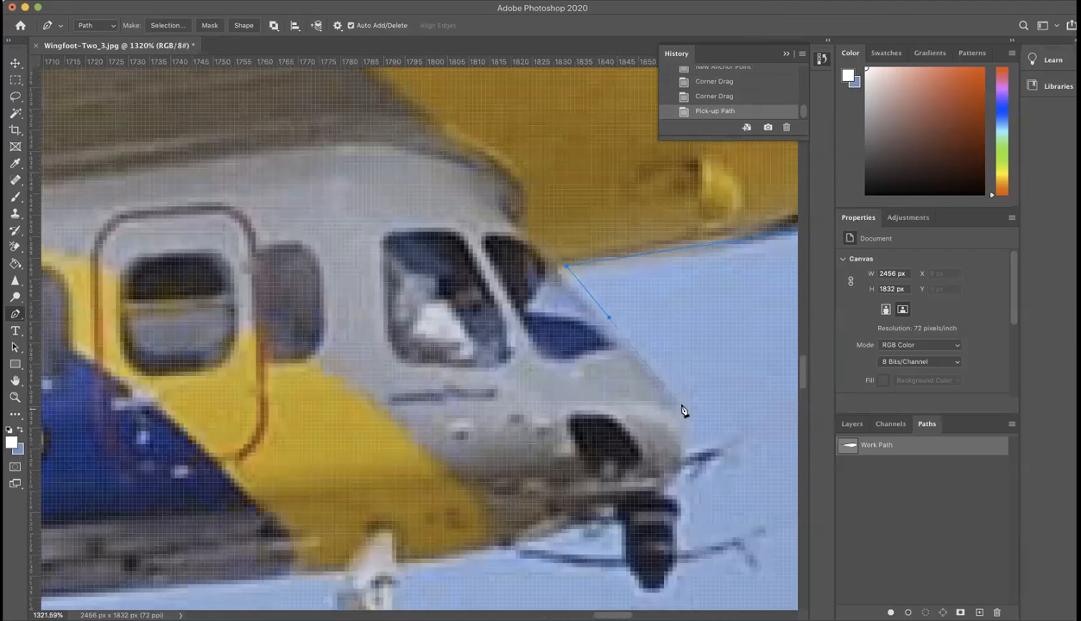
click(681, 428)
Outline the dark pod beneath the gondola's nose with corner and curved anchor points
drag(708, 475, 599, 377)
scroll(607, 399, up, 1)
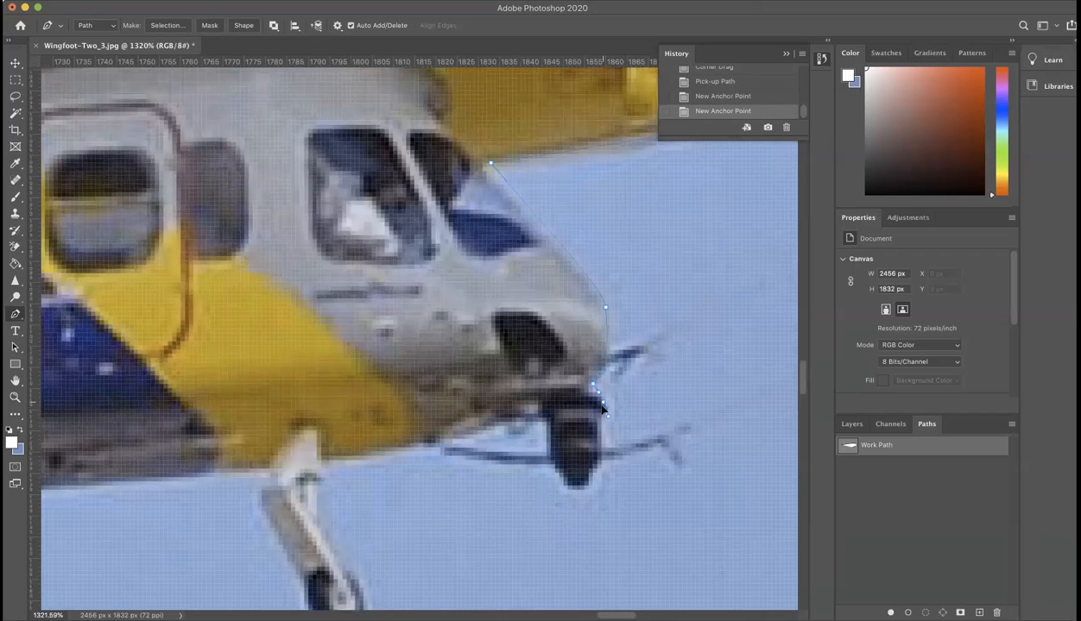
click(598, 414)
click(602, 465)
click(566, 492)
alt+click(549, 419)
drag(553, 377, 545, 398)
alt+click(542, 409)
Trace the gondola's belly to the landing gear and outline its strut and wheel back up to the belly
drag(320, 462, 197, 463)
alt+click(320, 462)
drag(325, 504, 473, 334)
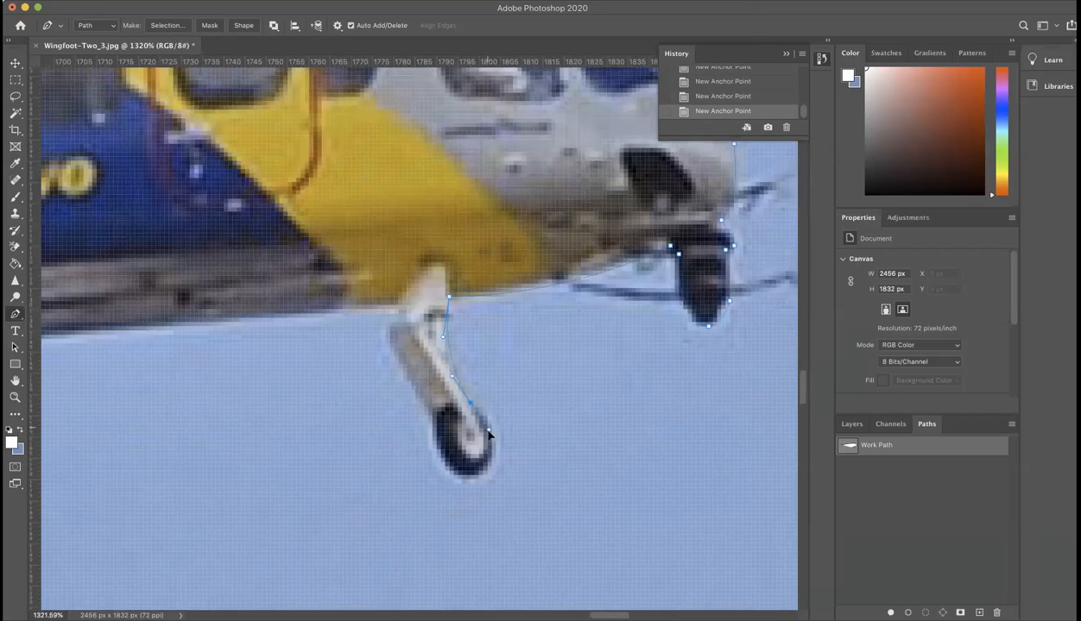
click(488, 416)
drag(446, 493, 452, 489)
drag(432, 415, 442, 393)
click(406, 376)
drag(392, 309, 410, 281)
Continue the path along the gondola's bottom edge and around its rounded rear end to the hull
drag(386, 359, 621, 380)
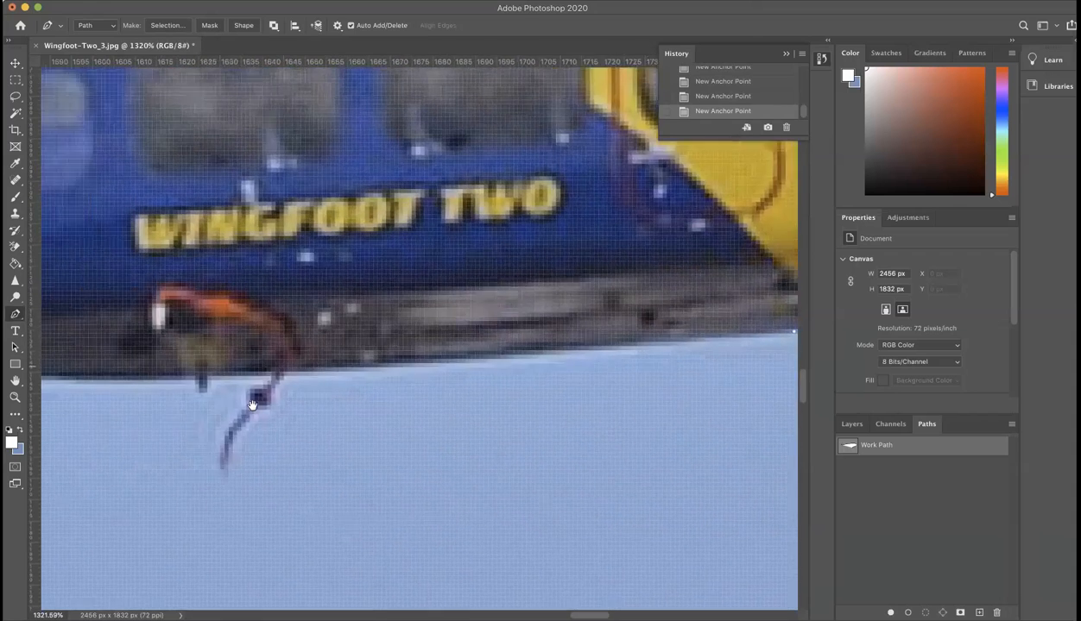
drag(371, 398, 518, 406)
drag(412, 398, 472, 396)
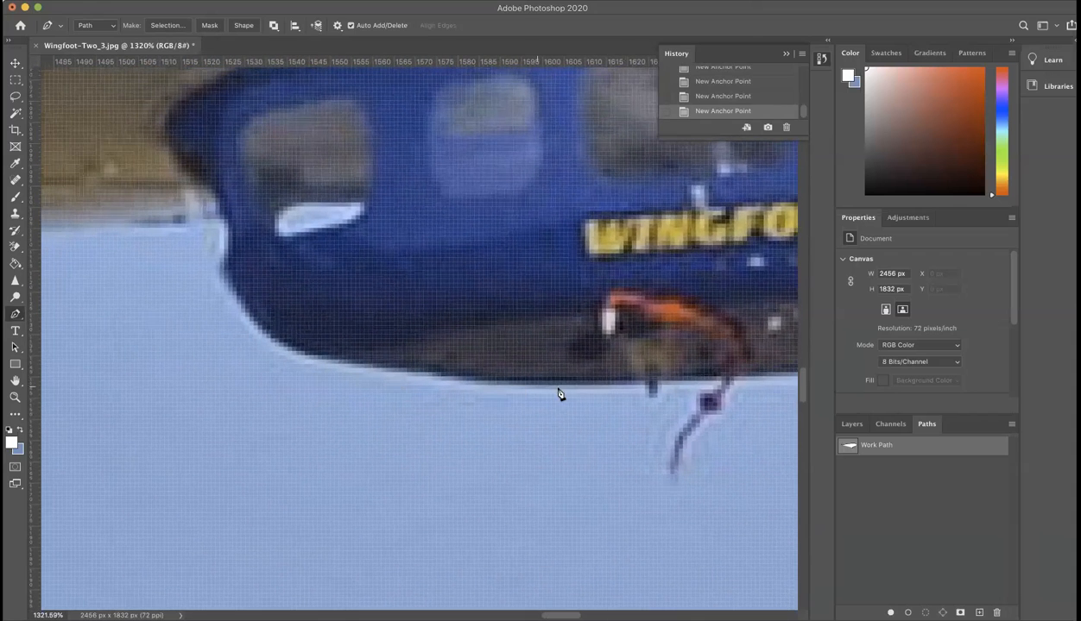
drag(558, 385, 413, 380)
drag(220, 278, 223, 225)
click(183, 235)
Curve the path along the hull's underside from the gondola's rear to the front corner of the lower tail fin
drag(147, 258, 325, 269)
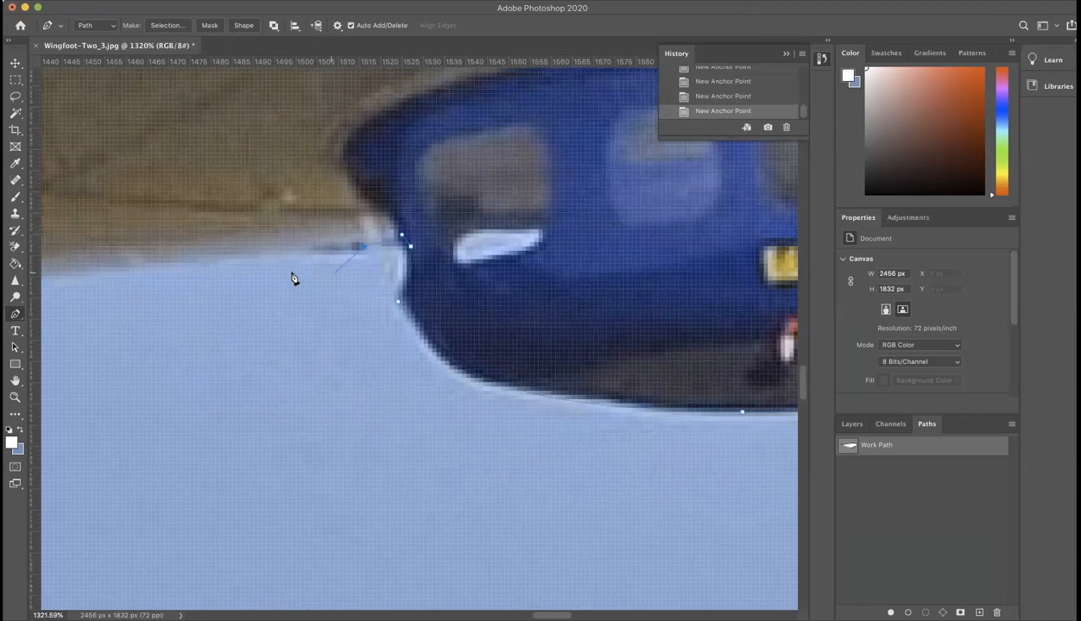
scroll(299, 276, down, 10)
drag(259, 259, 432, 285)
drag(129, 313, 425, 327)
scroll(419, 366, down, 3)
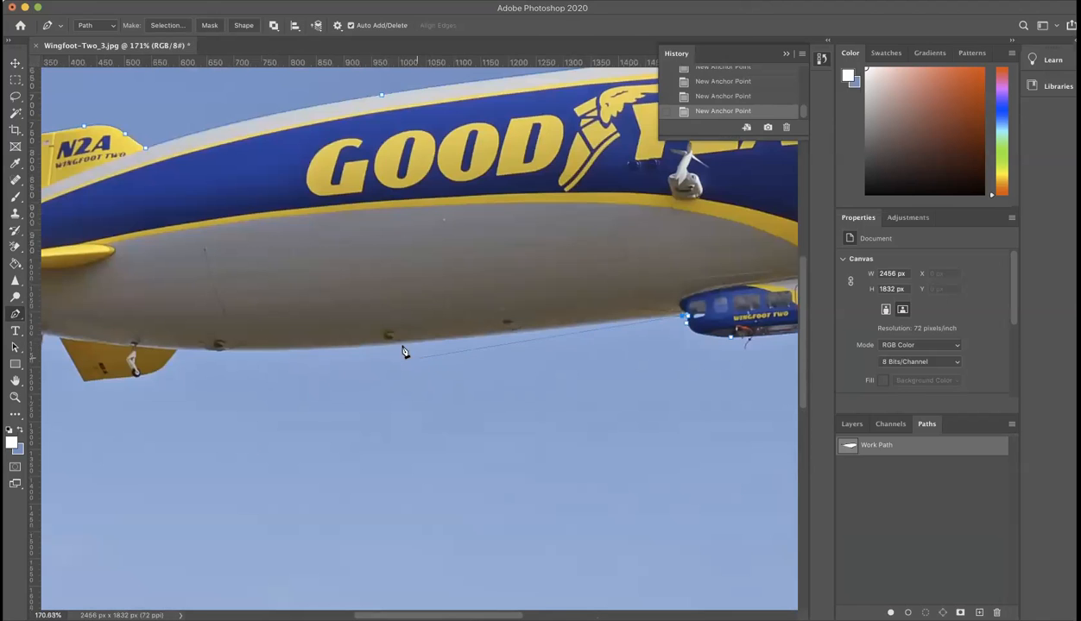
drag(341, 349, 277, 356)
click(260, 352)
Trace the lower tail fin's curved front edge down to and around the small wheel
scroll(177, 357, up, 1)
drag(169, 357, 470, 366)
scroll(471, 367, up, 4)
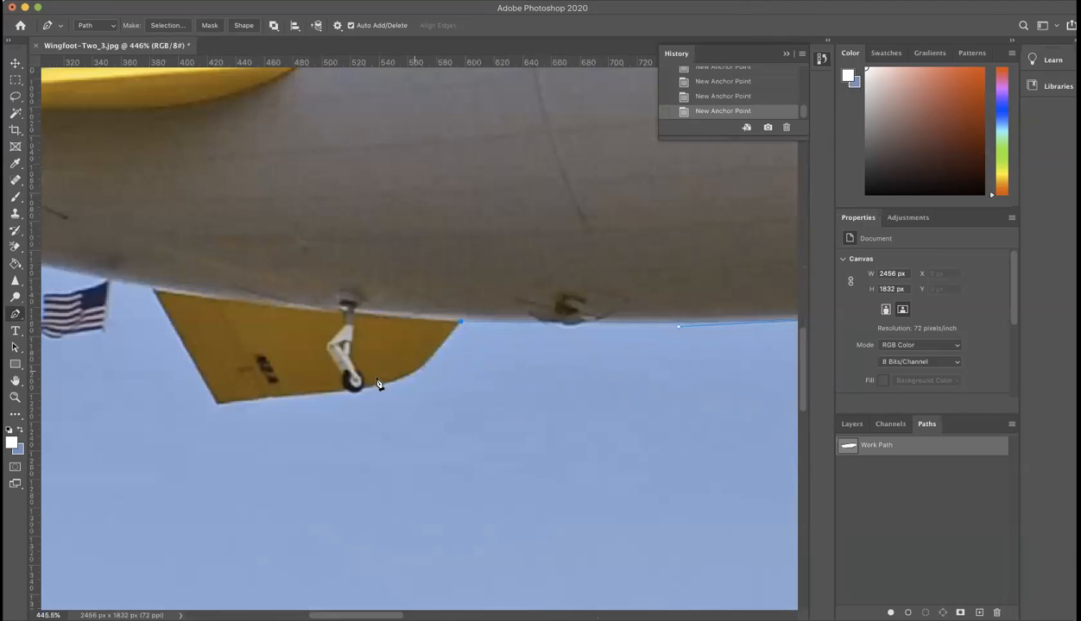
scroll(366, 395, up, 1)
drag(364, 402, 292, 419)
alt+click(355, 403)
Trace the lower tail fin's bottom edge and straight rear edge back up to the hull
scroll(349, 412, up, 2)
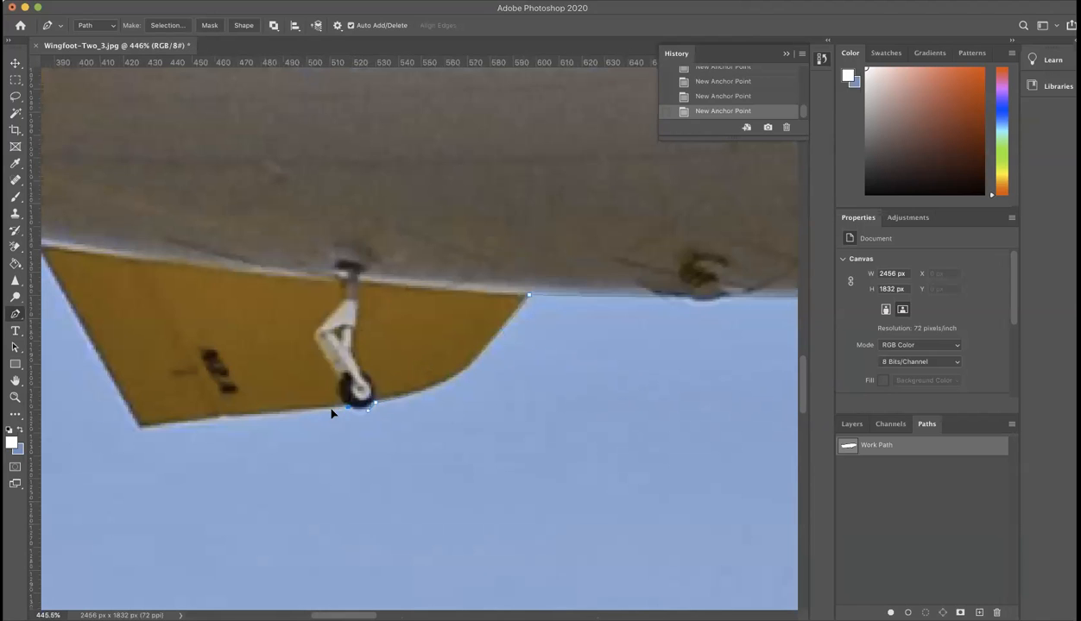
click(222, 418)
click(138, 426)
drag(121, 384, 474, 456)
click(364, 306)
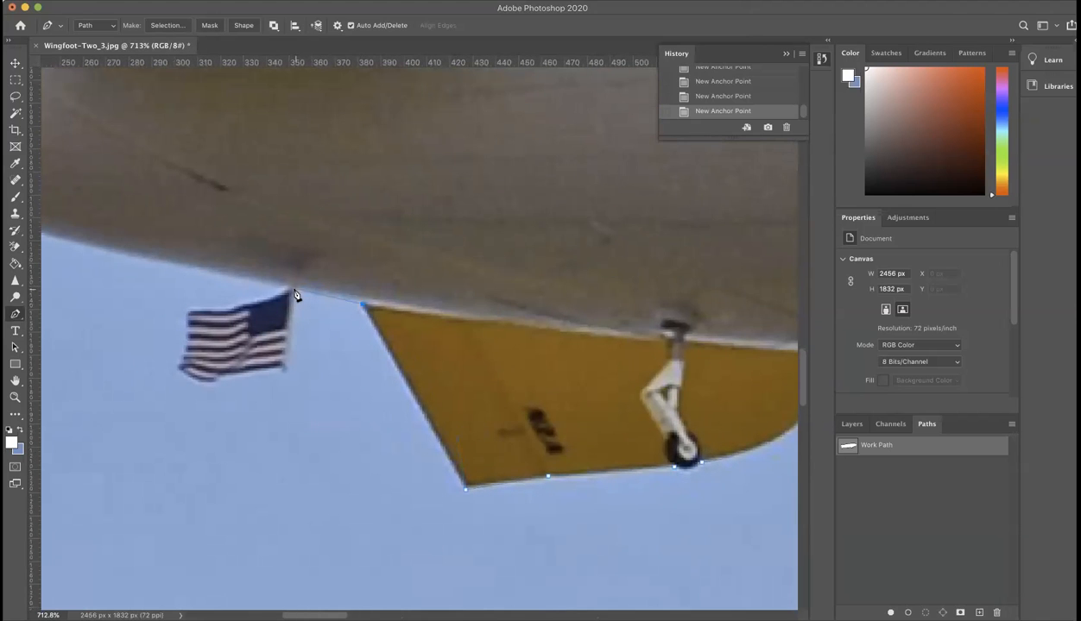
Outline the American flag hanging behind the lower fin, returning to where it meets the hull
click(293, 321)
click(289, 372)
click(217, 380)
click(187, 311)
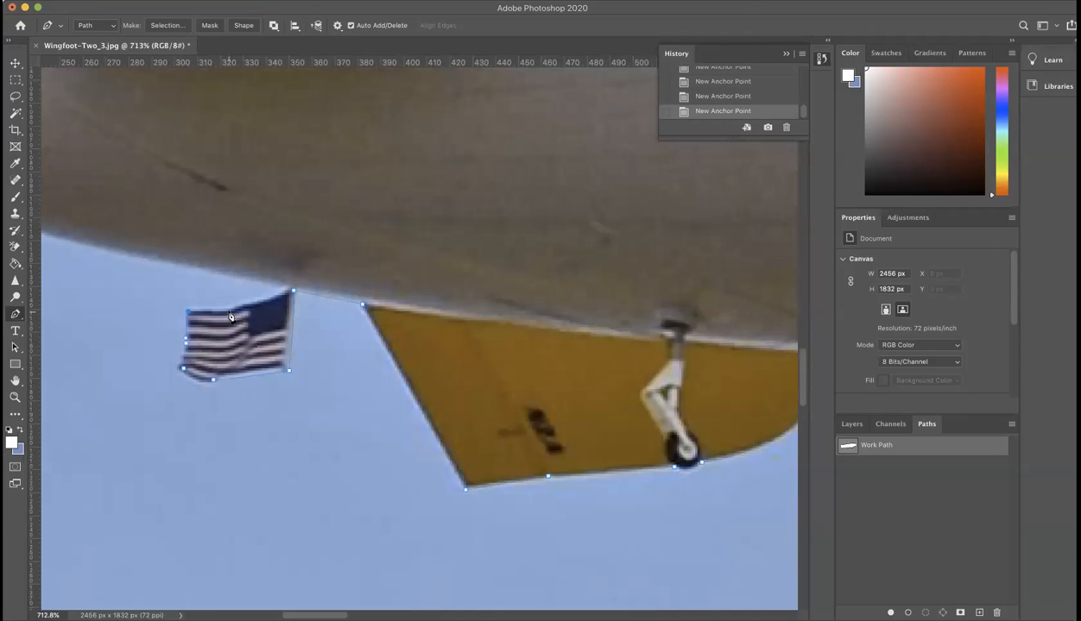
click(282, 297)
Curve the path along the hull's rear underside from the flag to the base of the tail engine
scroll(195, 291, left, 10)
scroll(184, 175, up, 2)
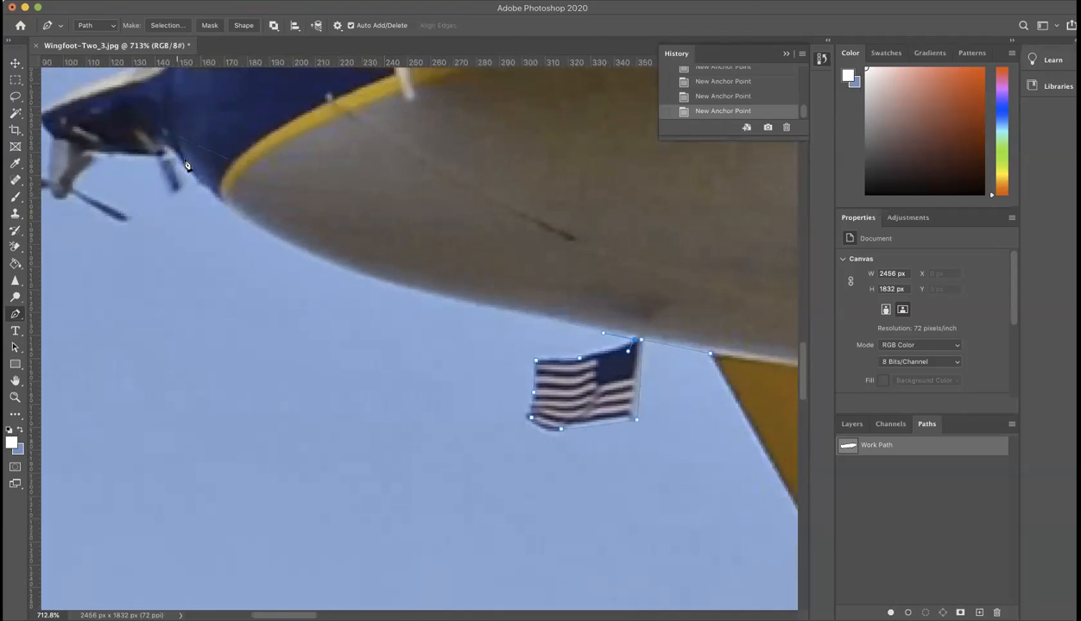
scroll(97, 76, left, 9)
scroll(98, 76, up, 5)
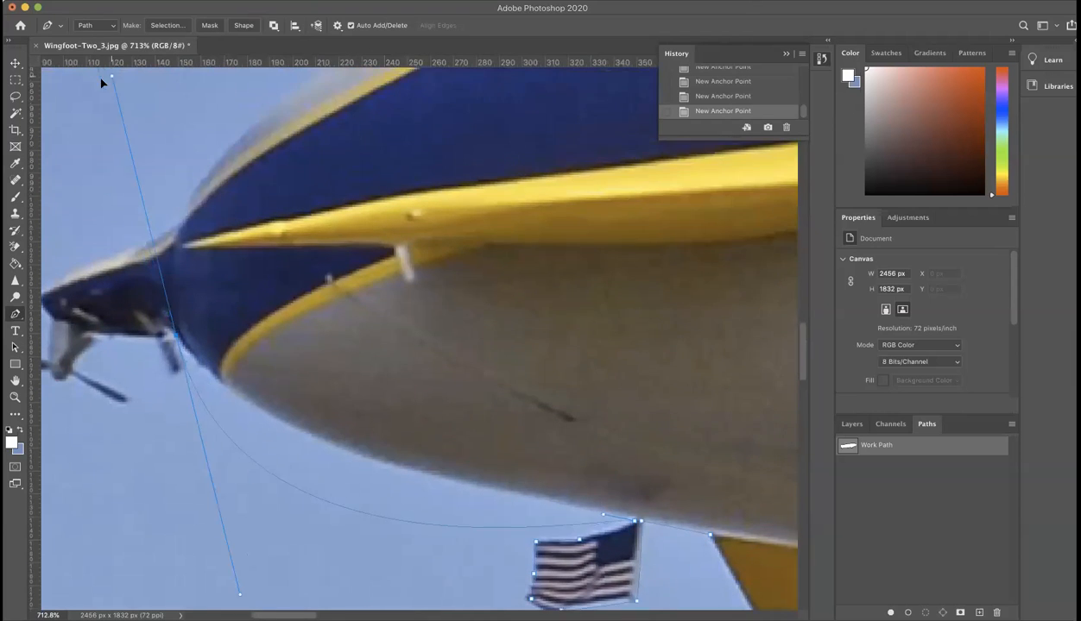
click(305, 164)
Outline the tail engine's underside, propeller blades and housing, following its top edge back to the hull
drag(348, 170, 419, 340)
click(407, 334)
click(393, 363)
scroll(395, 377, up, 1)
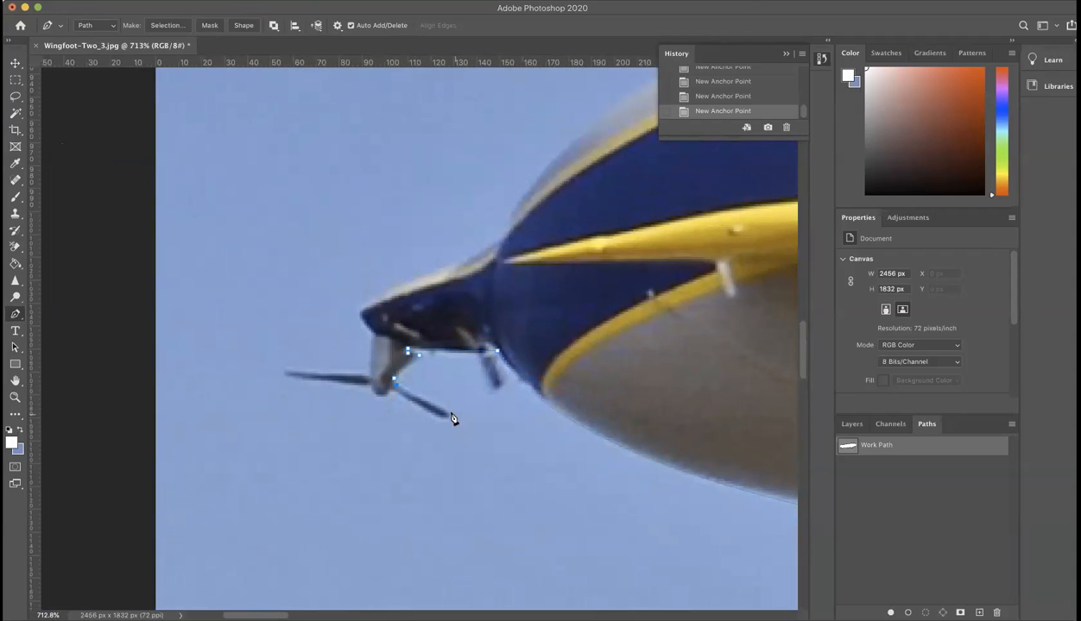
drag(446, 417, 435, 417)
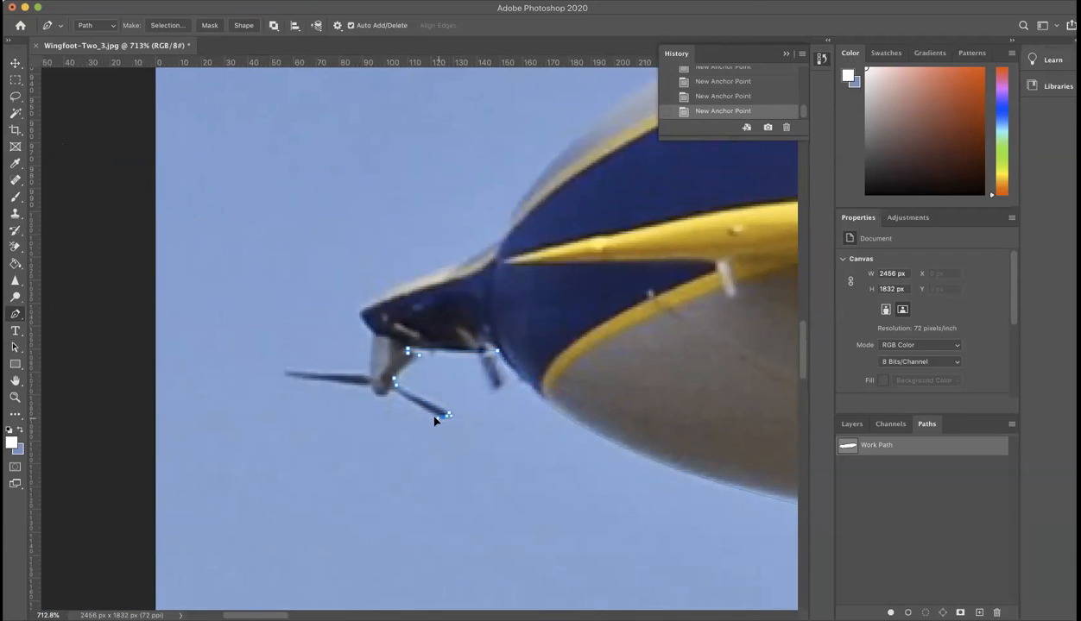
click(284, 373)
click(373, 383)
click(374, 335)
click(489, 248)
Curve the path up the tail's upper edge to the base of the upper fin and adjust that anchor's direction handles
scroll(505, 223, up, 5)
scroll(505, 224, right, 7)
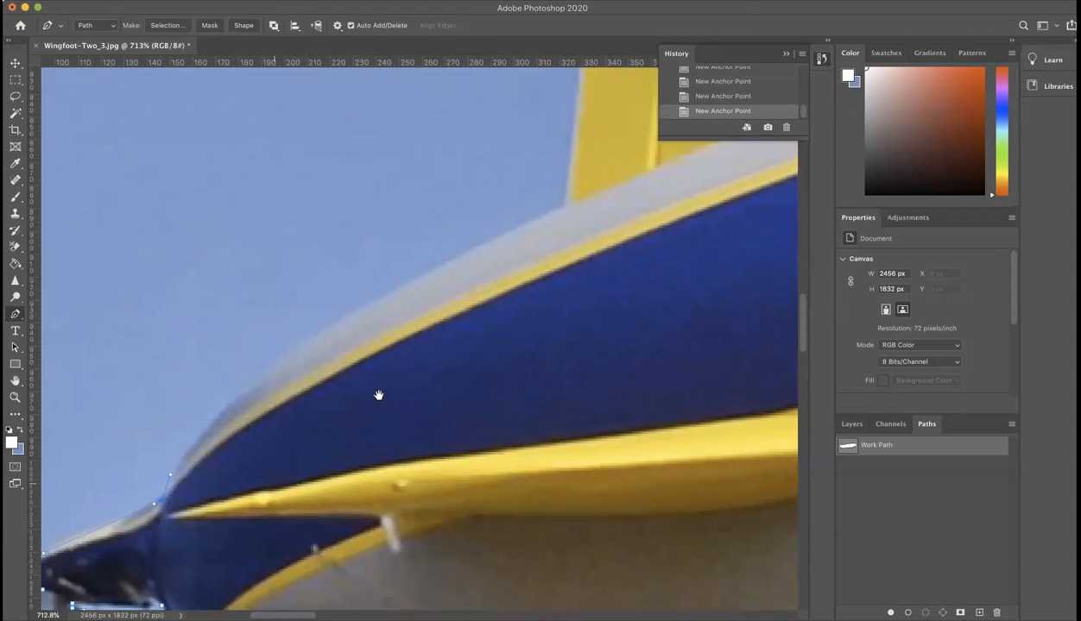
drag(550, 221, 650, 234)
drag(450, 208, 174, 398)
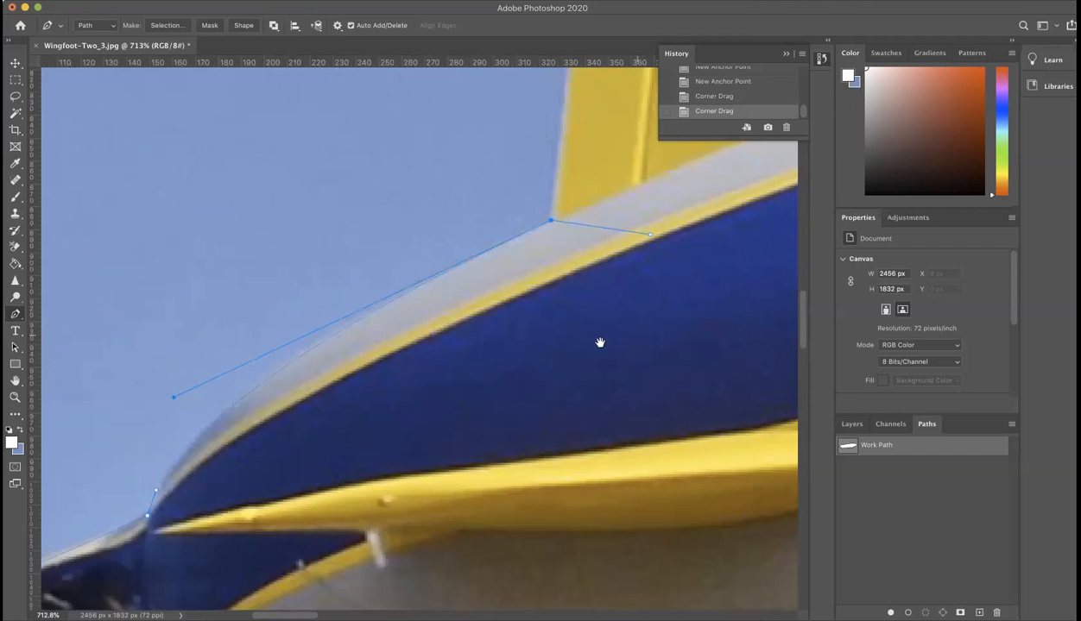
drag(599, 341, 504, 467)
drag(476, 434, 384, 311)
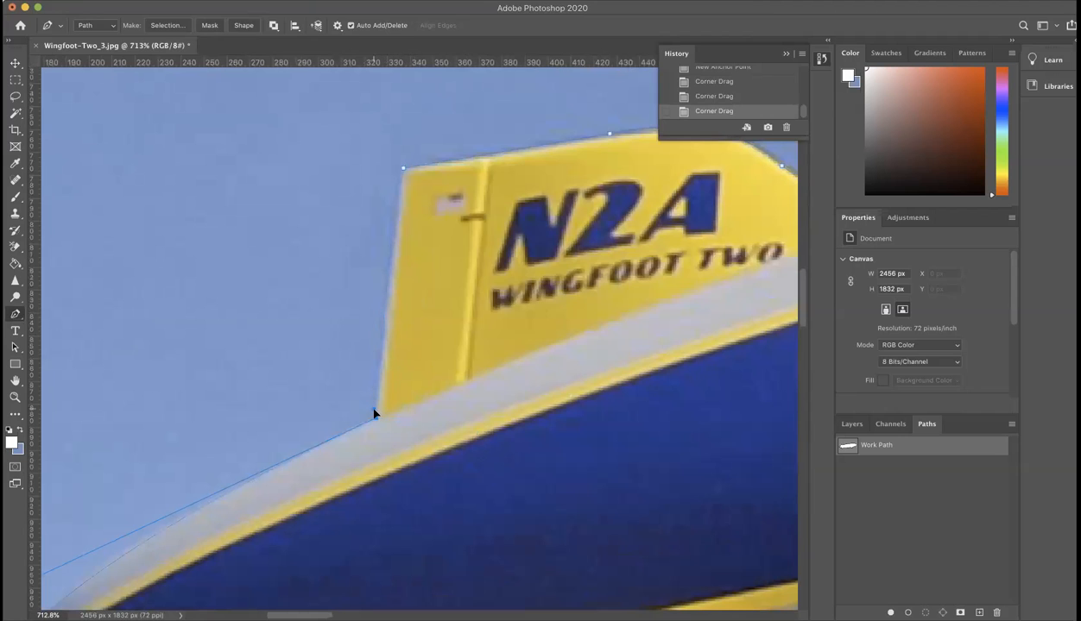
Close the work path at the starting anchor on the upper fin's rear top corner
click(403, 168)
key(super+0)
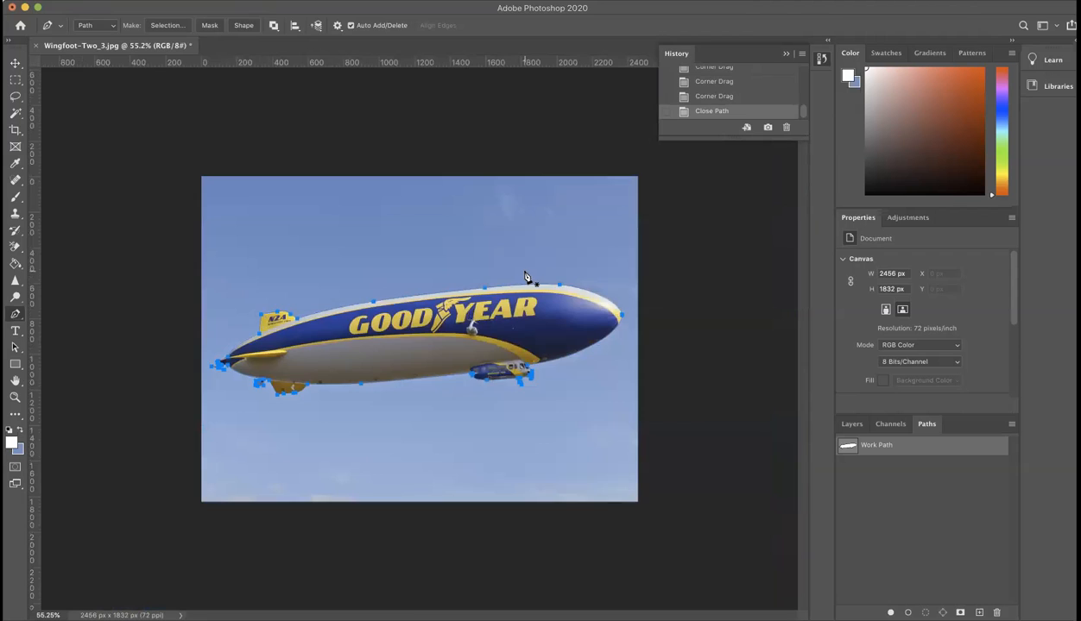
key(super+0)
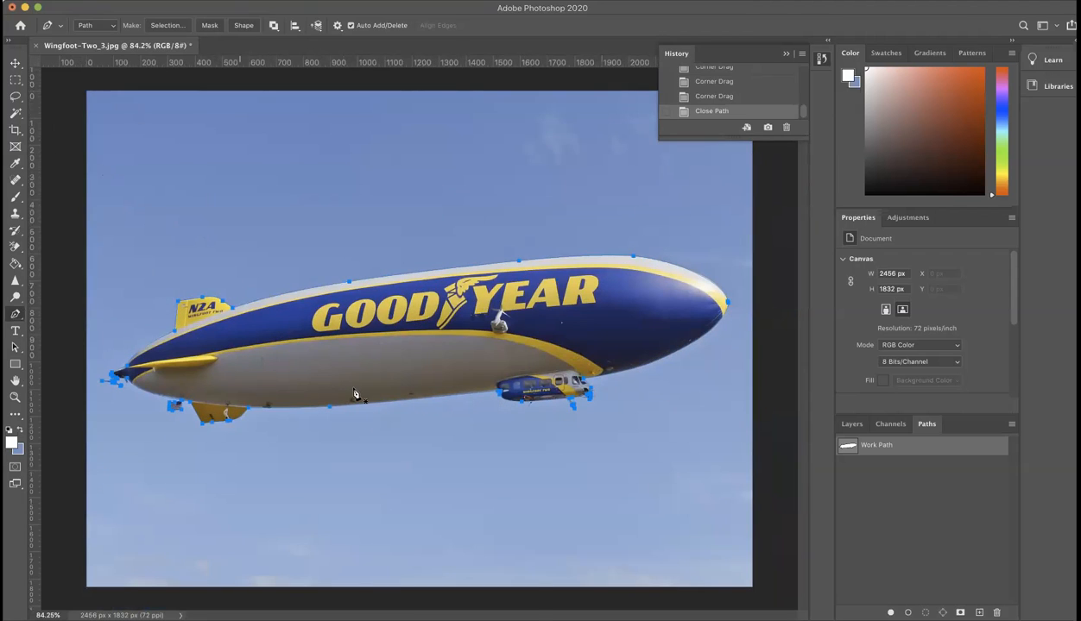
Make a selection from the closed blimp path with the default selection settings
right_click(407, 321)
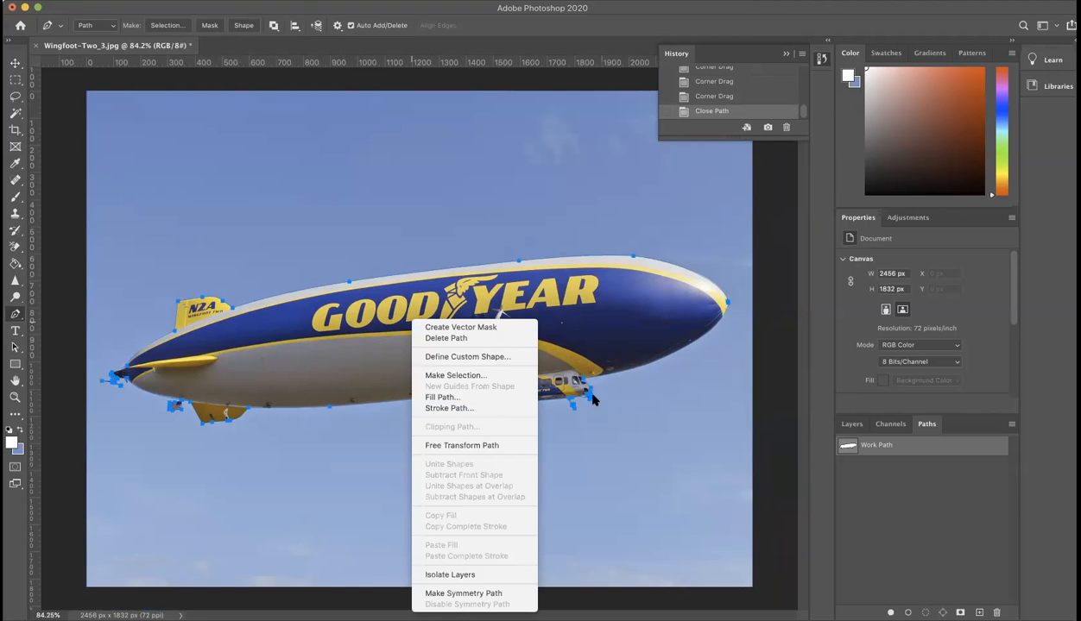
click(484, 376)
click(608, 248)
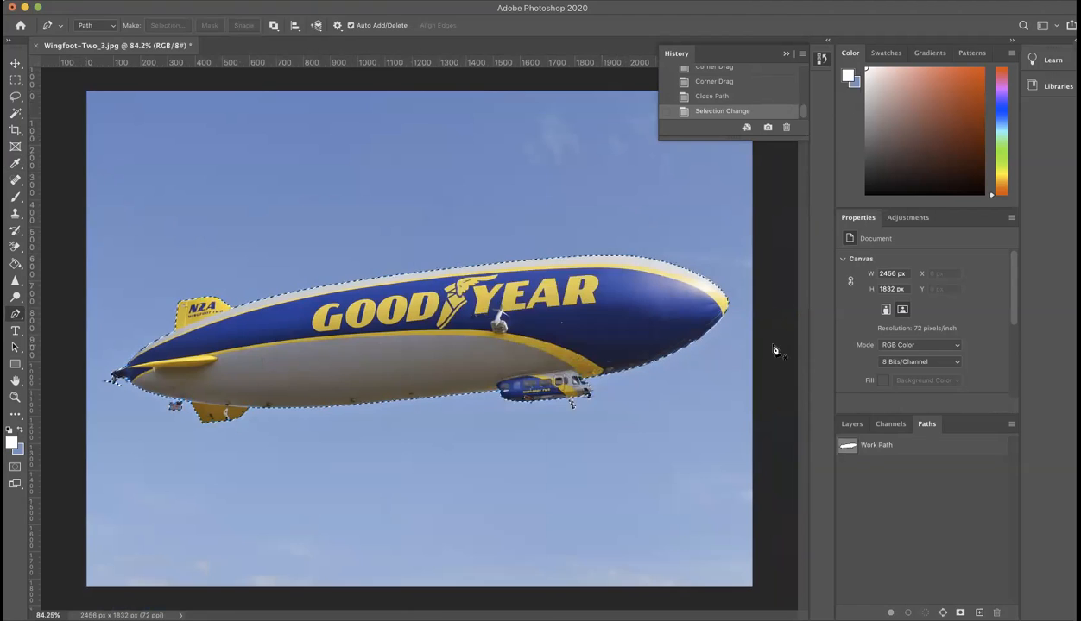
Convert the locked Background into a regular layer, keeping the default name and settings
click(851, 424)
double_click(894, 499)
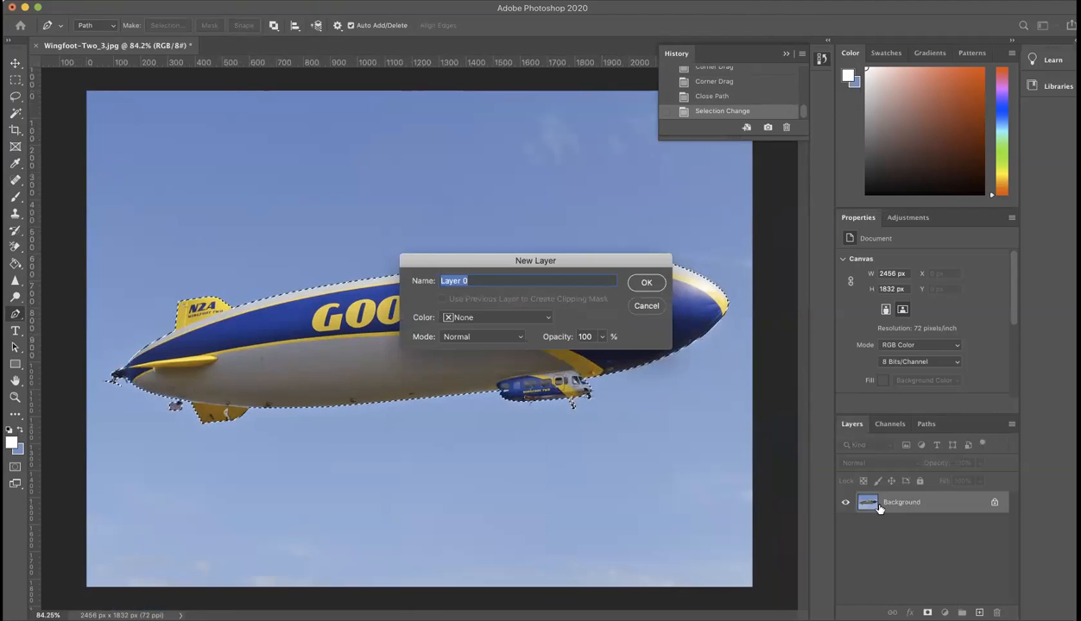
key(Return)
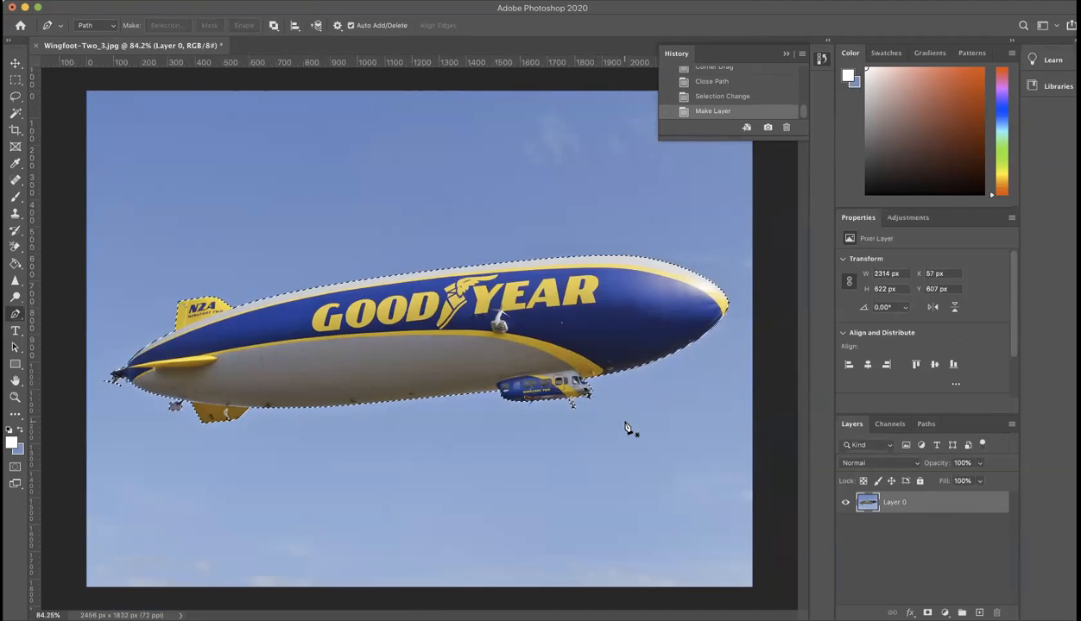
Try clearing the pixels inside the blimp selection and undo the deletion
key(Delete)
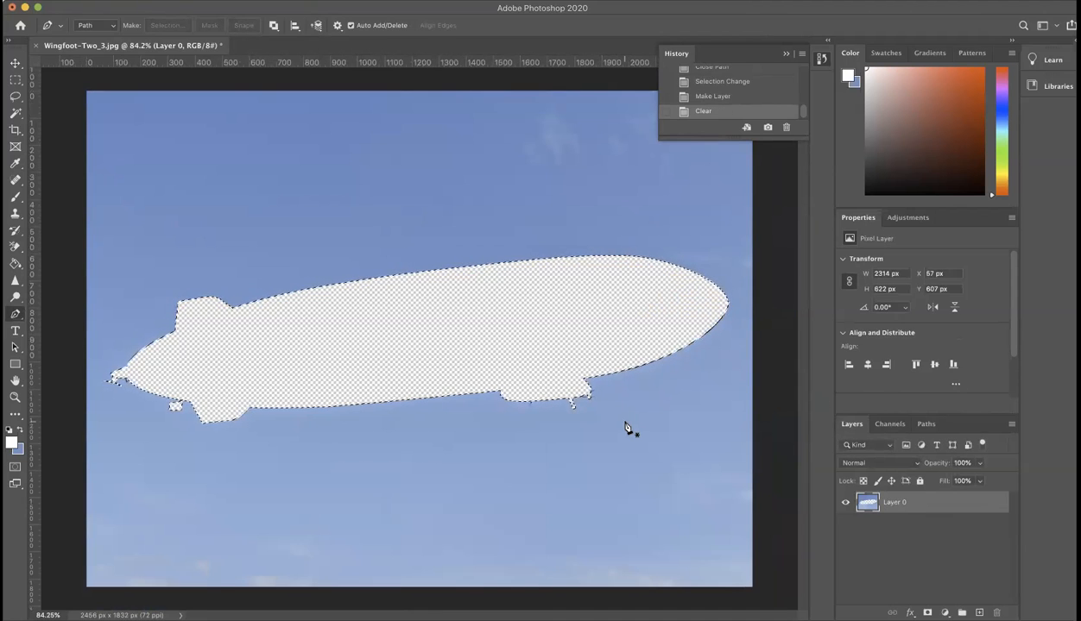
key(ctrl+z)
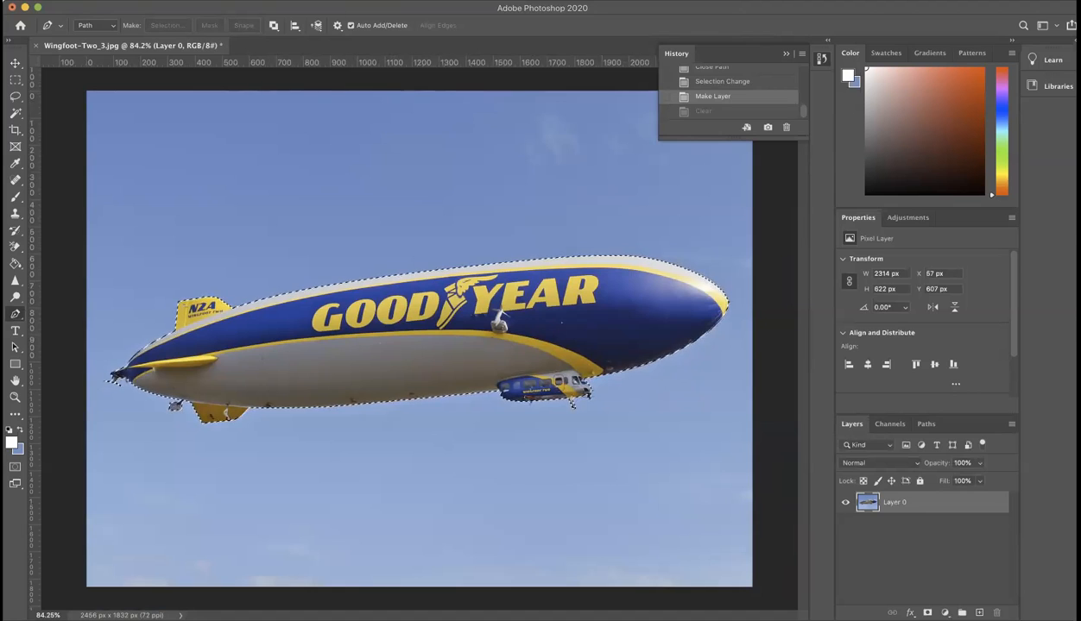
Invert the blimp selection to delete the surrounding sky, and deselect
click(255, 1)
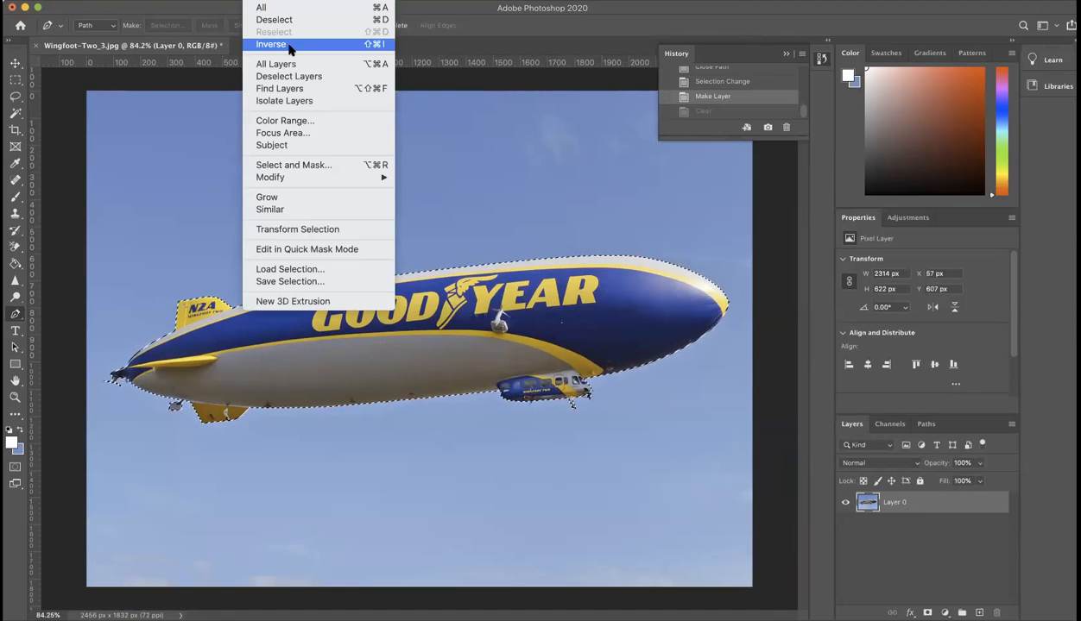
click(289, 40)
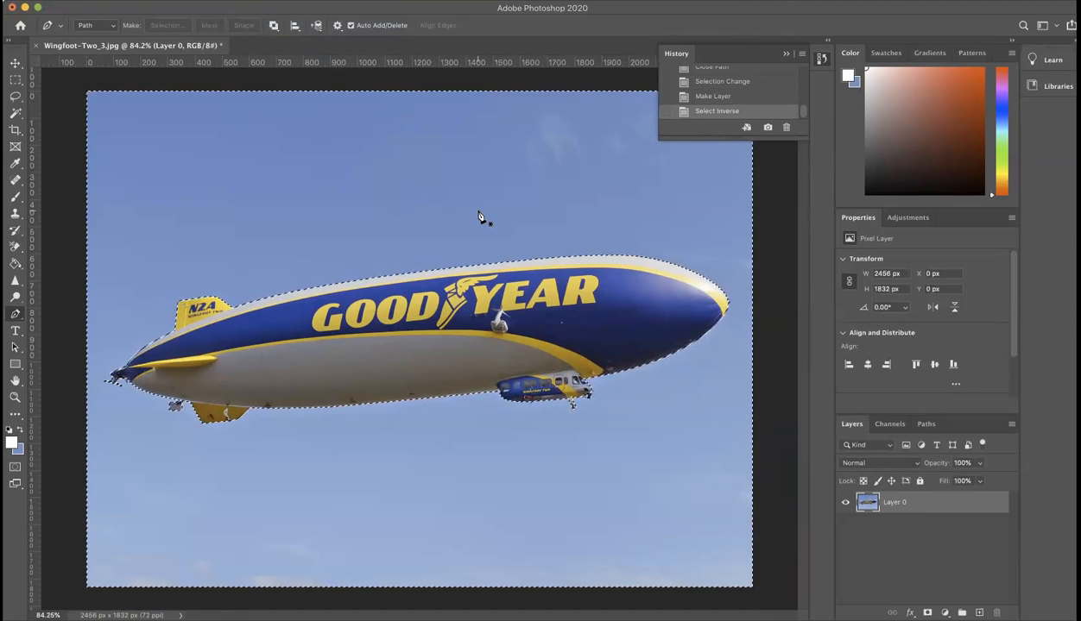
key(BackSpace)
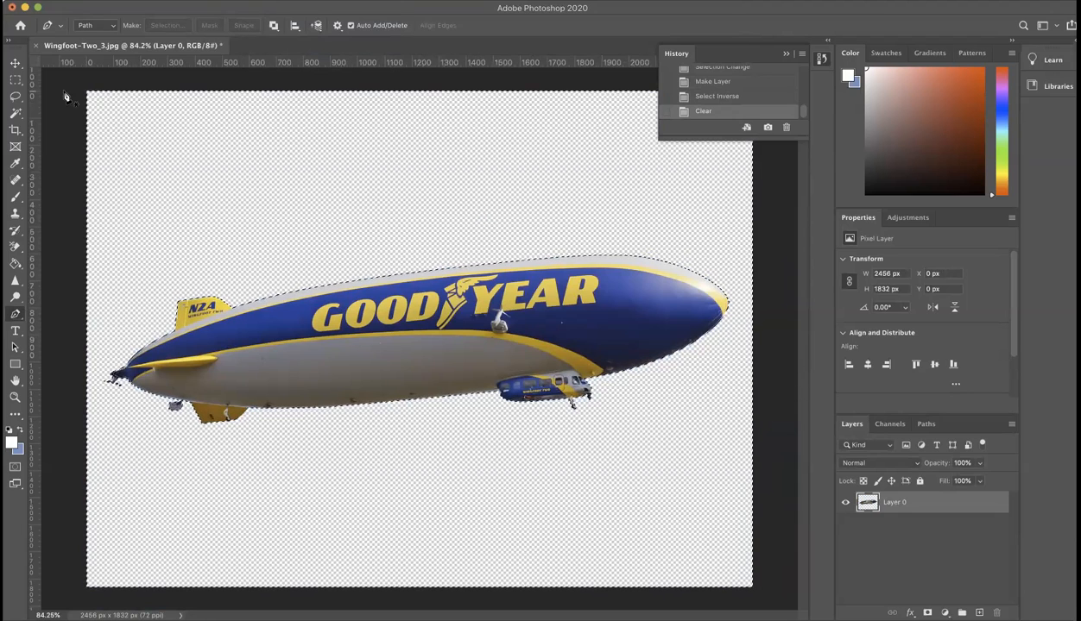
click(16, 81)
click(463, 199)
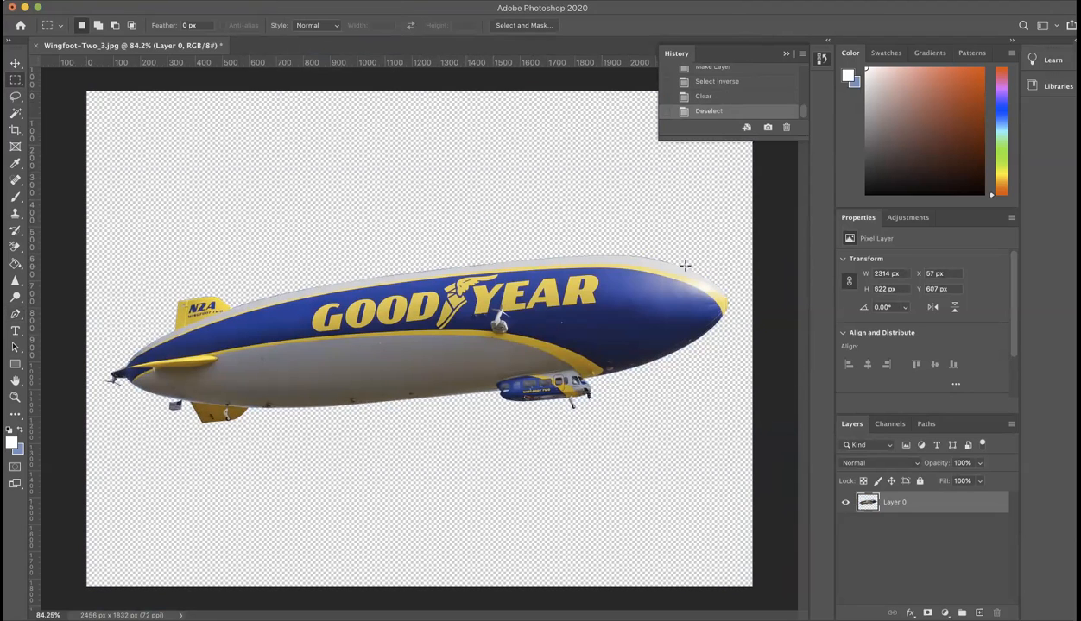